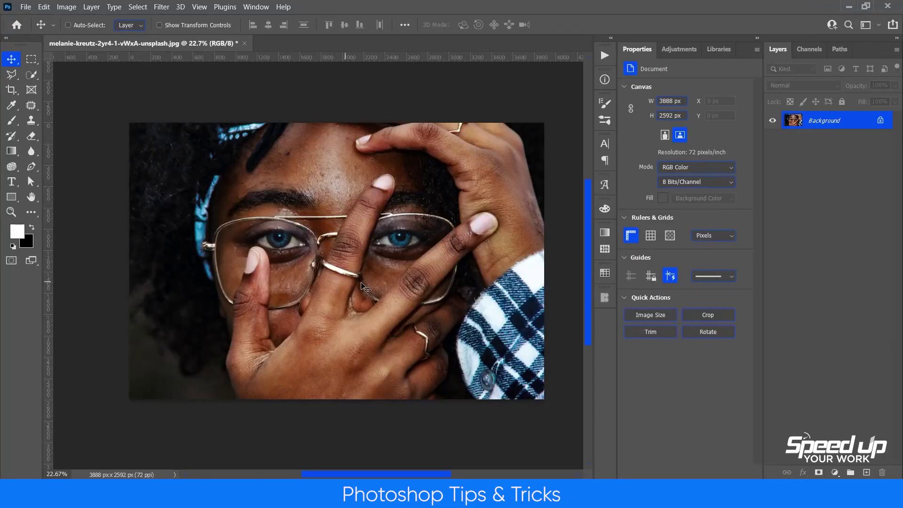
Step: Position the canvas view of the opened portrait photo
{"action": "left_click_drag", "start_coordinate": [365, 288], "coordinate": [370, 301]}
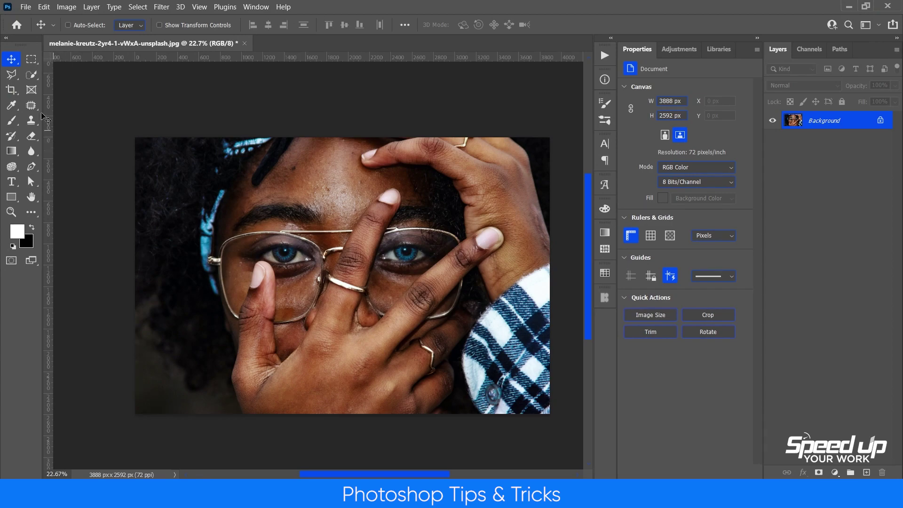
Step: Quick-select both lenses, then Alt-subtract the fingertip and thumb crossing them
{"action": "left_click", "coordinate": [31, 76]}
{"action": "mouse_move", "coordinate": [290, 267]}
{"action": "left_mouse_down"}
{"action": "mouse_move", "coordinate": [243, 271]}
{"action": "mouse_move", "coordinate": [282, 306]}
{"action": "left_mouse_up"}
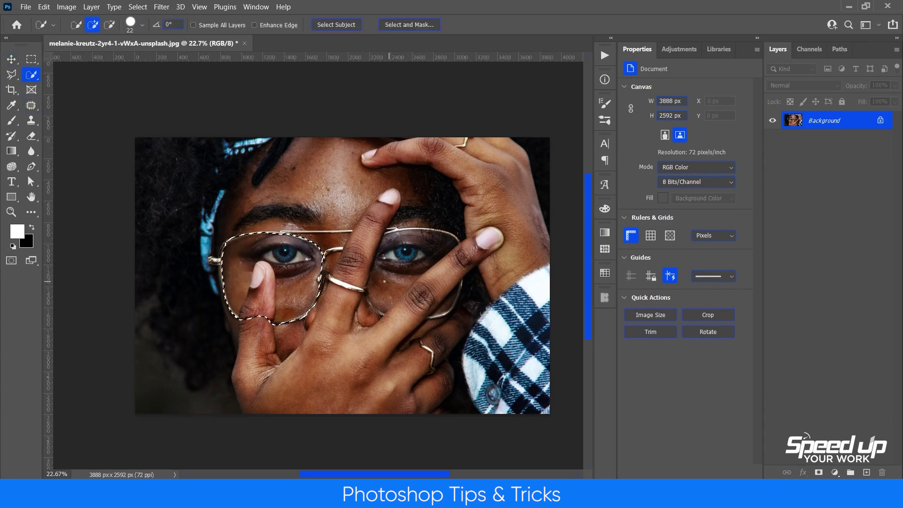
{"action": "mouse_move", "coordinate": [391, 270]}
{"action": "left_mouse_down"}
{"action": "mouse_move", "coordinate": [398, 250]}
{"action": "mouse_move", "coordinate": [399, 308]}
{"action": "left_mouse_up"}
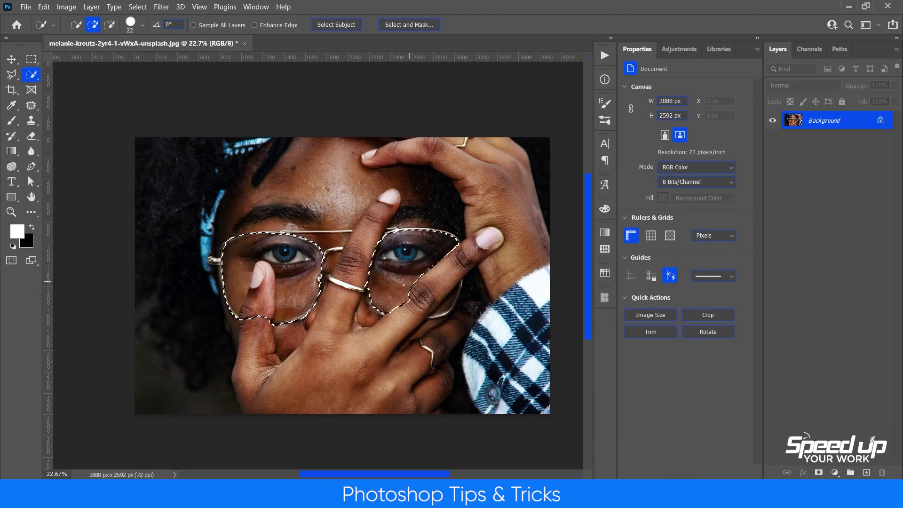
{"action": "key", "text": "alt"}
{"action": "left_click", "coordinate": [399, 307]}
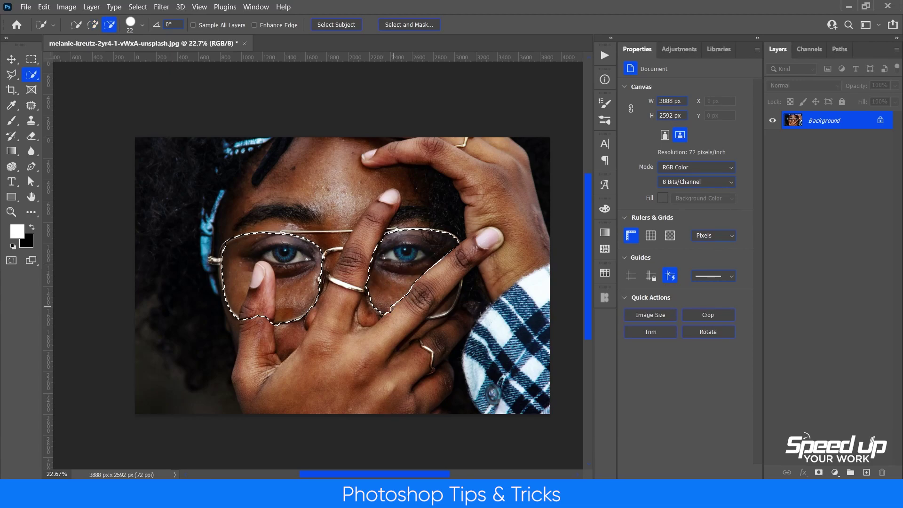
{"action": "left_click_drag", "start_coordinate": [264, 306], "coordinate": [244, 315]}
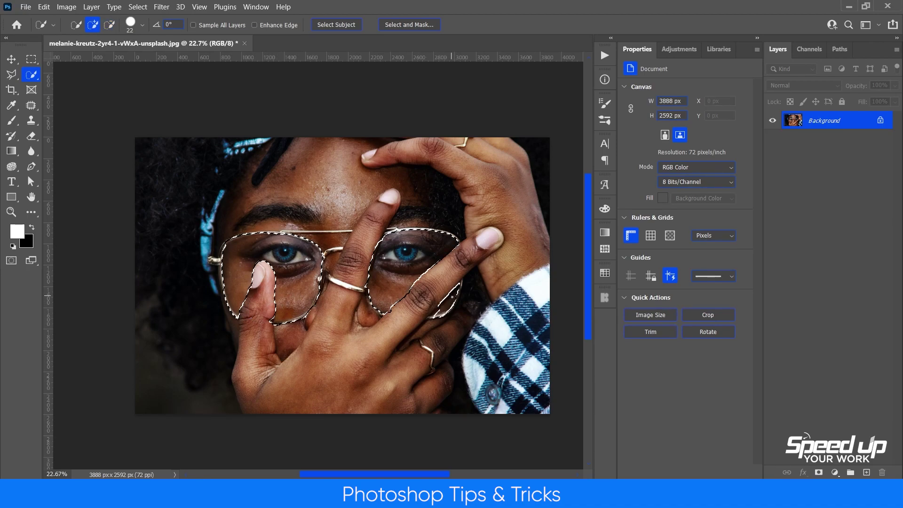
{"action": "key", "text": "alt"}
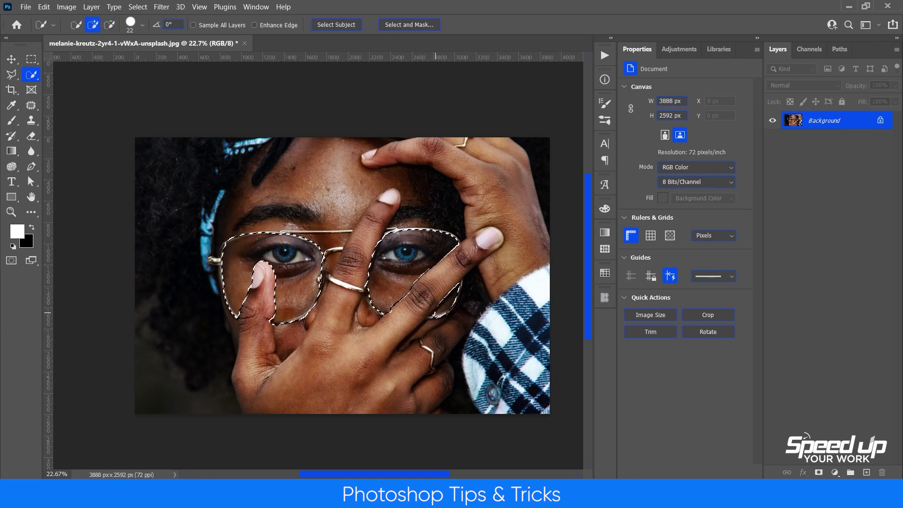
Step: Zoomed in, trim the lens selection beside the thumb and along the hinge frame
{"action": "scroll", "coordinate": [264, 292], "scroll_direction": "up", "scroll_amount": 1}
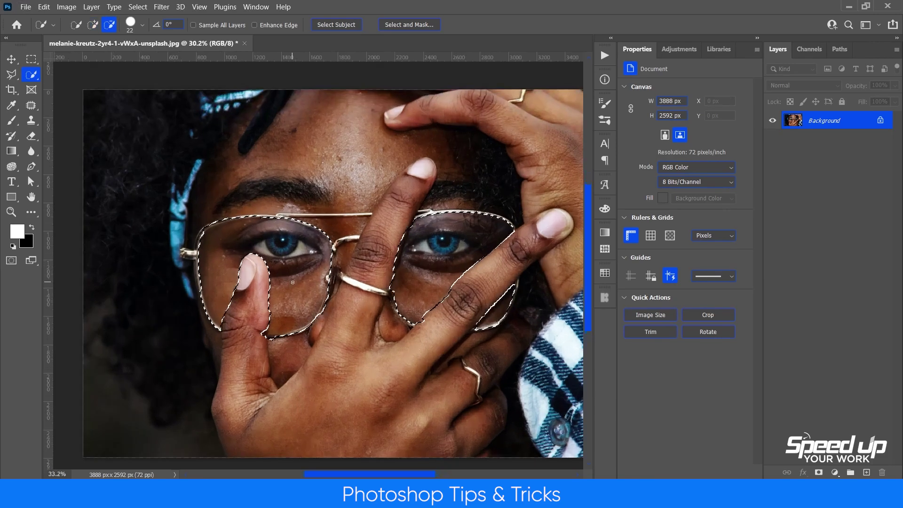
{"action": "scroll", "coordinate": [254, 292], "scroll_direction": "up", "scroll_amount": 1}
{"action": "scroll", "coordinate": [239, 290], "scroll_direction": "up", "scroll_amount": 1}
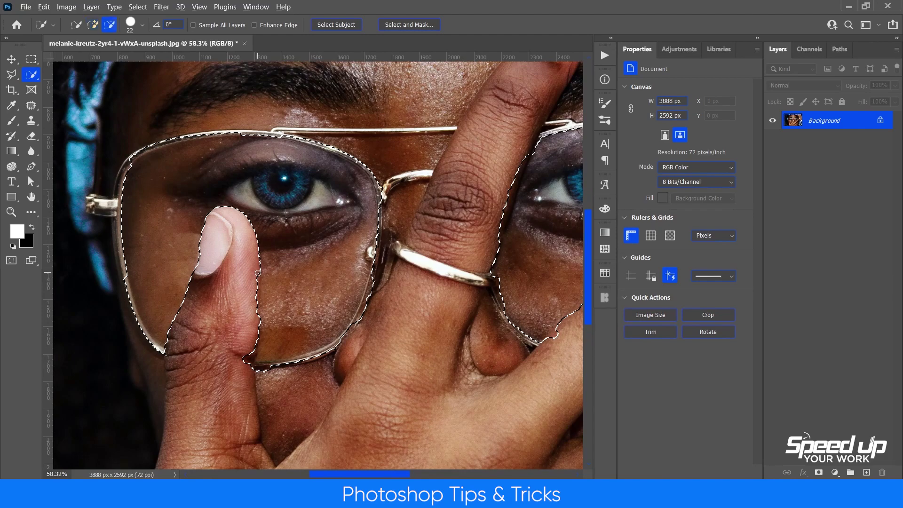
{"action": "key", "text": "alt"}
{"action": "mouse_move", "coordinate": [254, 287]}
{"action": "left_mouse_down"}
{"action": "mouse_move", "coordinate": [247, 364]}
{"action": "mouse_move", "coordinate": [259, 371]}
{"action": "mouse_move", "coordinate": [331, 352]}
{"action": "mouse_move", "coordinate": [365, 306]}
{"action": "left_mouse_up"}
{"action": "key", "text": "alt"}
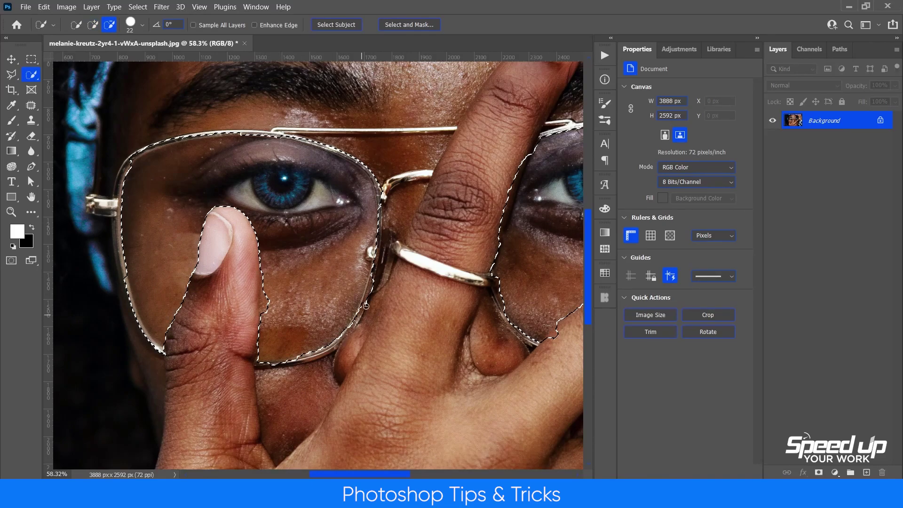
{"action": "left_click_drag", "start_coordinate": [376, 268], "coordinate": [369, 255]}
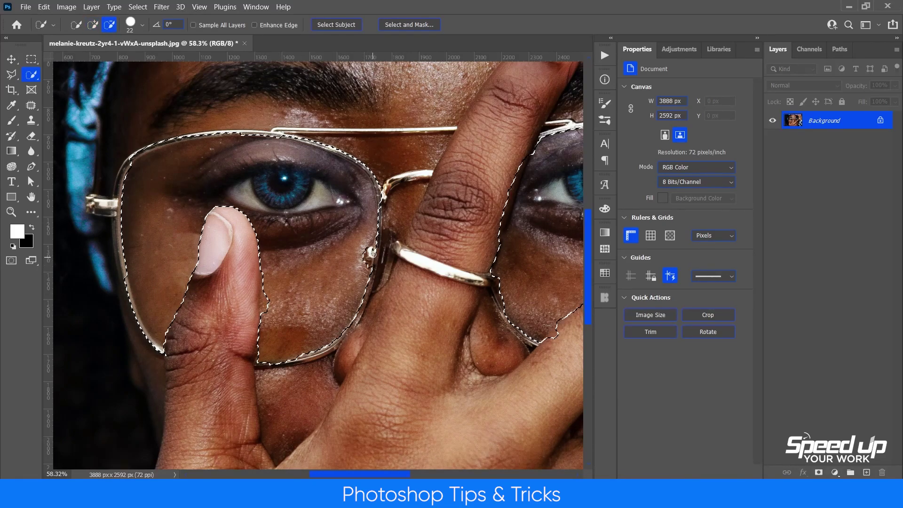
{"action": "scroll", "coordinate": [379, 252], "scroll_direction": "down", "scroll_amount": 5}
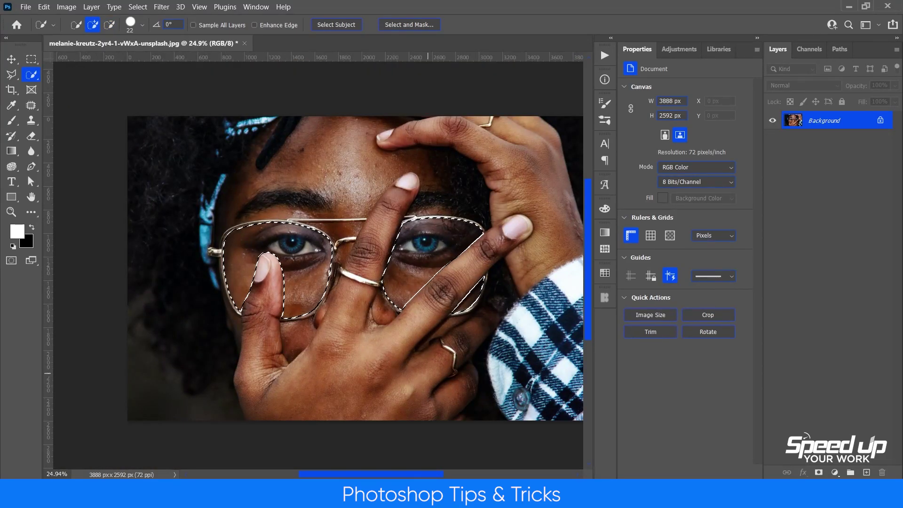
{"action": "left_click_drag", "start_coordinate": [493, 337], "coordinate": [469, 350]}
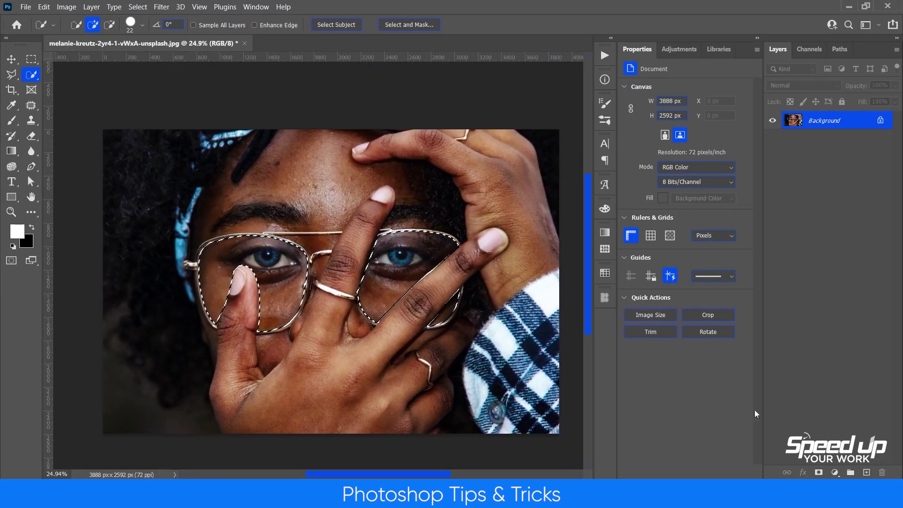
Step: Add a Gradient fill layer over the lenses using the Purples > Purple_01 preset
{"action": "left_click", "coordinate": [835, 473]}
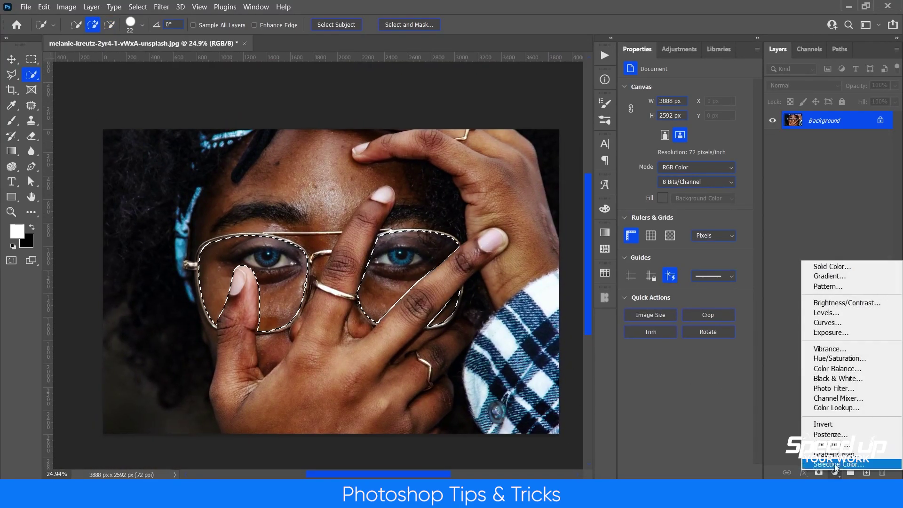
{"action": "left_click", "coordinate": [869, 277]}
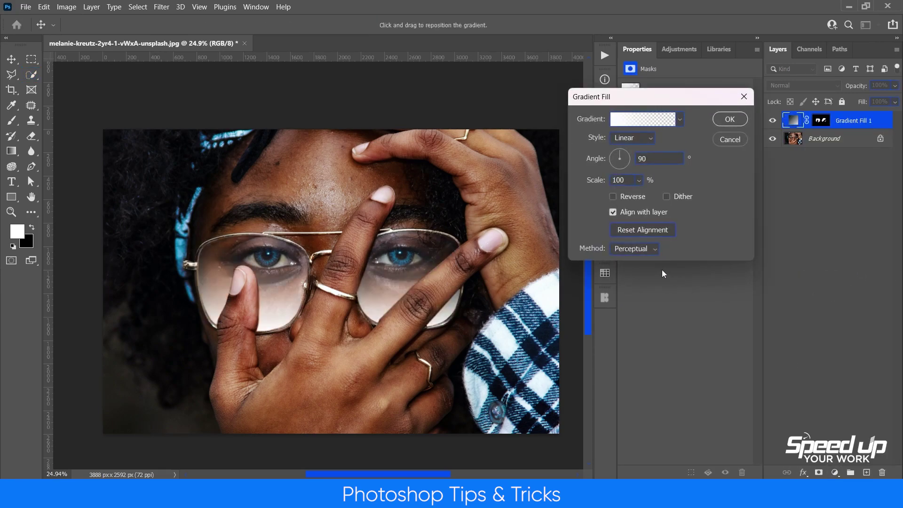
{"action": "left_click", "coordinate": [620, 121]}
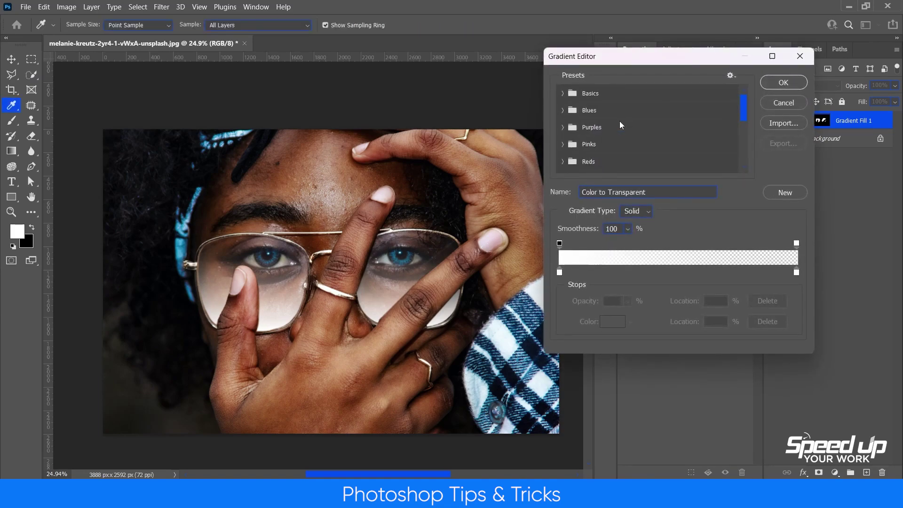
{"action": "left_click", "coordinate": [562, 127]}
{"action": "left_click", "coordinate": [580, 149]}
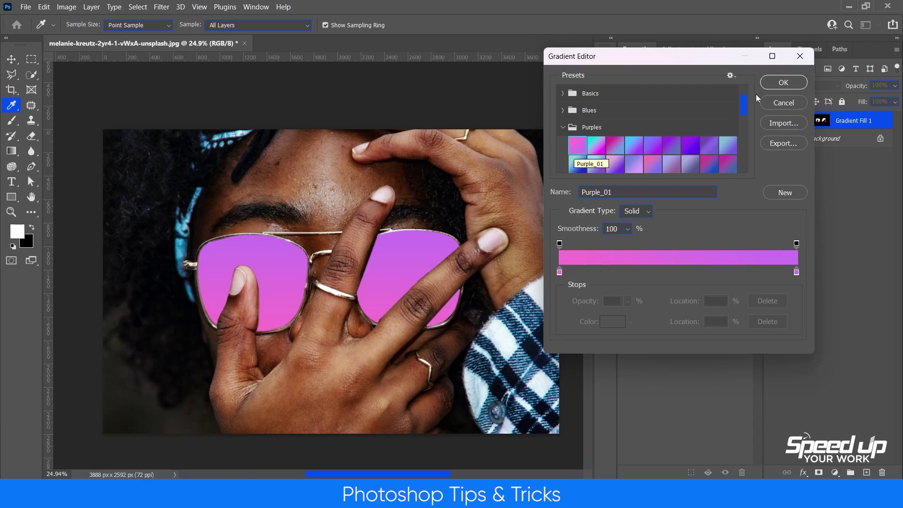
{"action": "left_click", "coordinate": [777, 81]}
{"action": "left_click", "coordinate": [729, 119]}
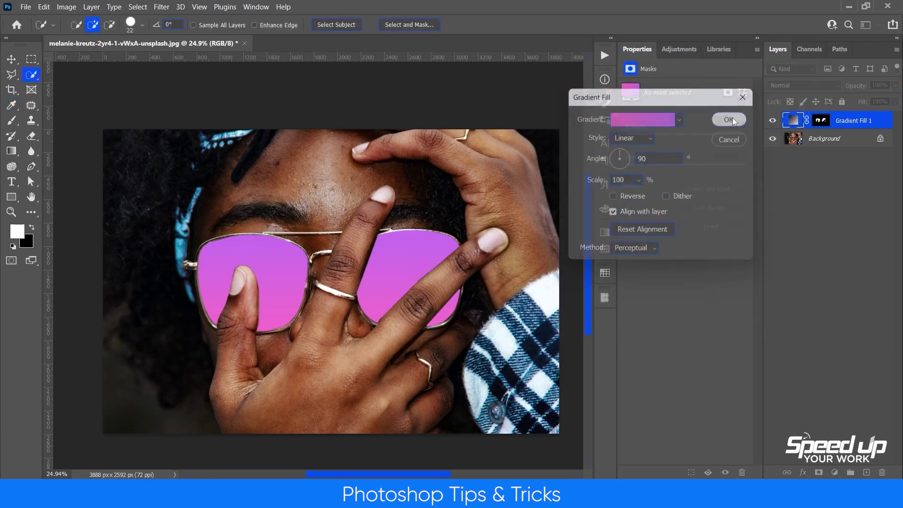
Step: Set the gradient fill layer to Multiply and reopen its fill settings
{"action": "left_click", "coordinate": [803, 85]}
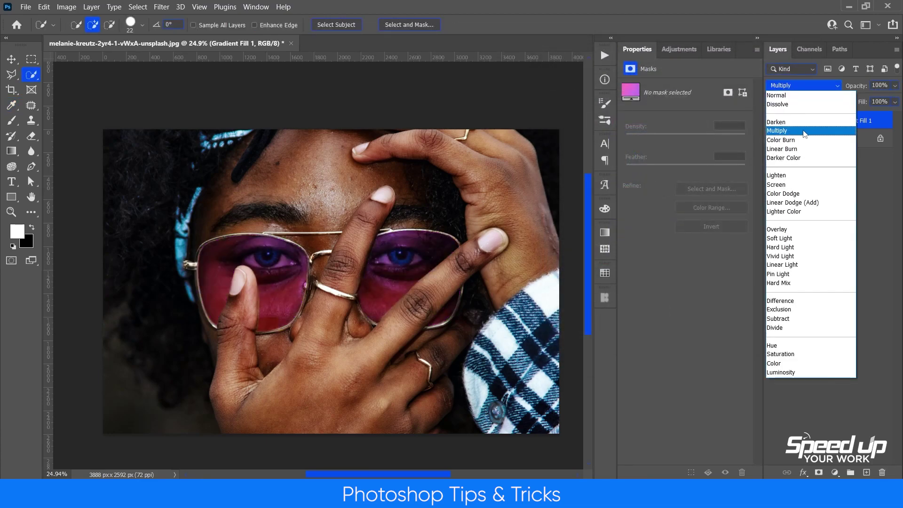
{"action": "left_click", "coordinate": [804, 134]}
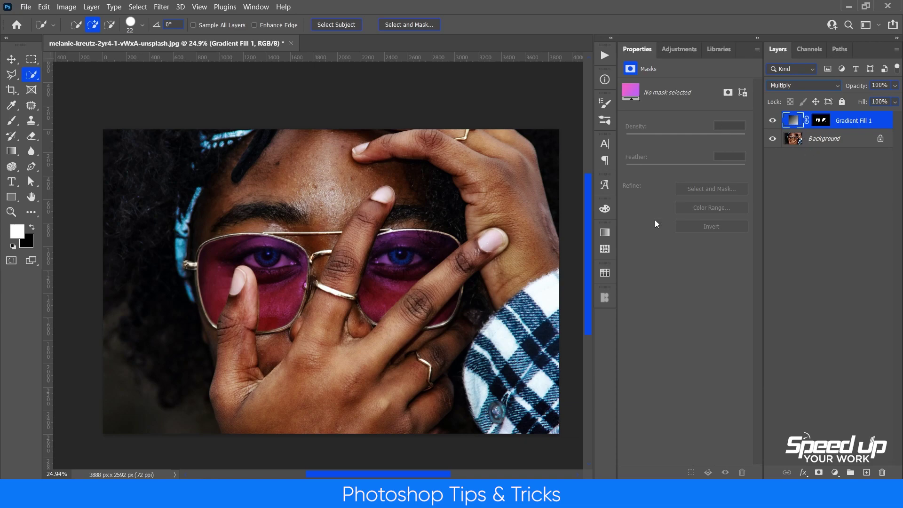
{"action": "double_click", "coordinate": [792, 121]}
Step: Preview the Purples presets Purple_02 through Purple_09 on the lenses
{"action": "left_click", "coordinate": [657, 126]}
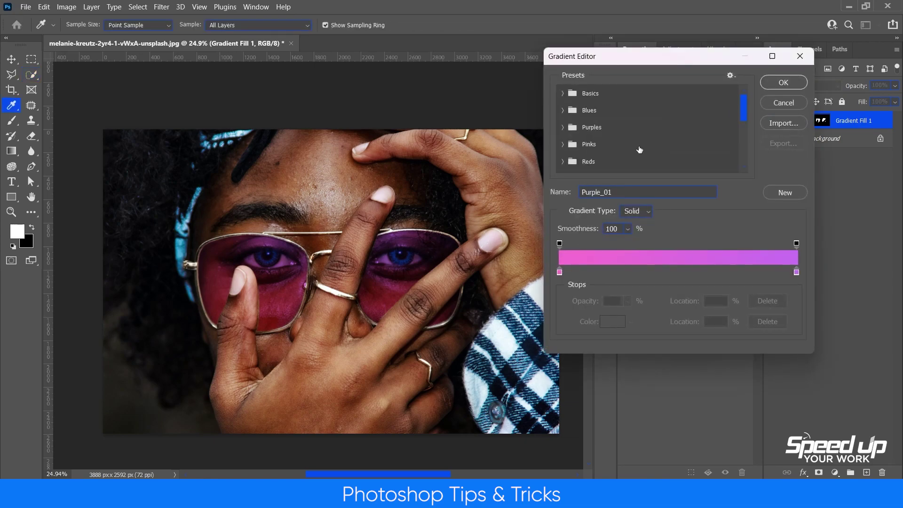
{"action": "left_click", "coordinate": [562, 127]}
{"action": "scroll", "coordinate": [616, 123], "scroll_direction": "down", "scroll_amount": 1}
{"action": "scroll", "coordinate": [619, 121], "scroll_direction": "down", "scroll_amount": 1}
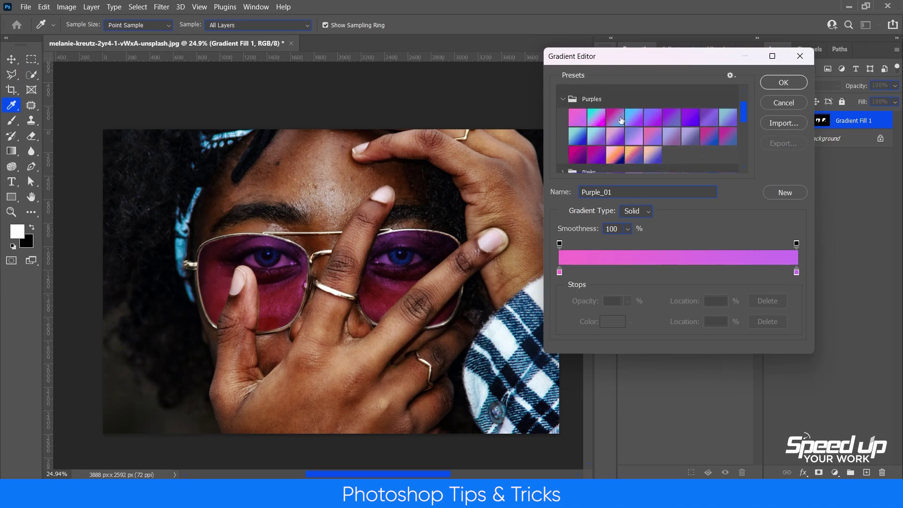
{"action": "left_click", "coordinate": [595, 118]}
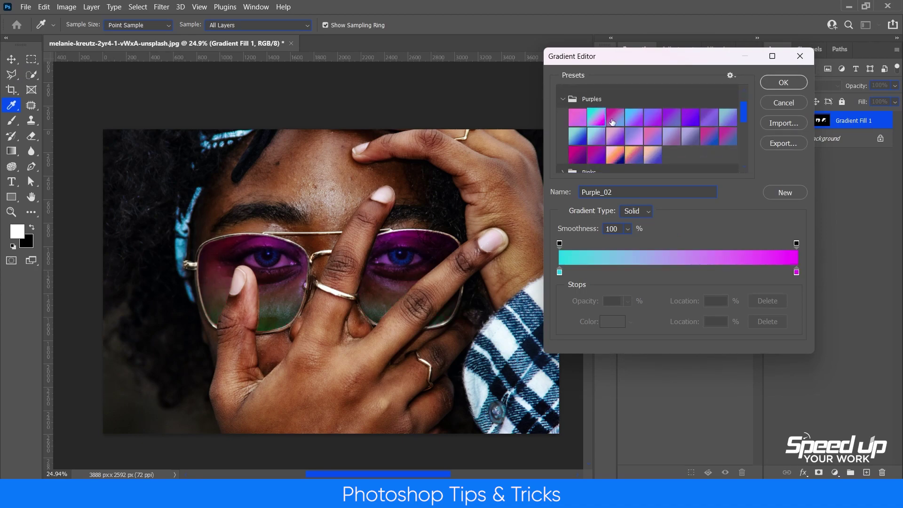
{"action": "left_click", "coordinate": [614, 118]}
{"action": "left_click", "coordinate": [635, 119]}
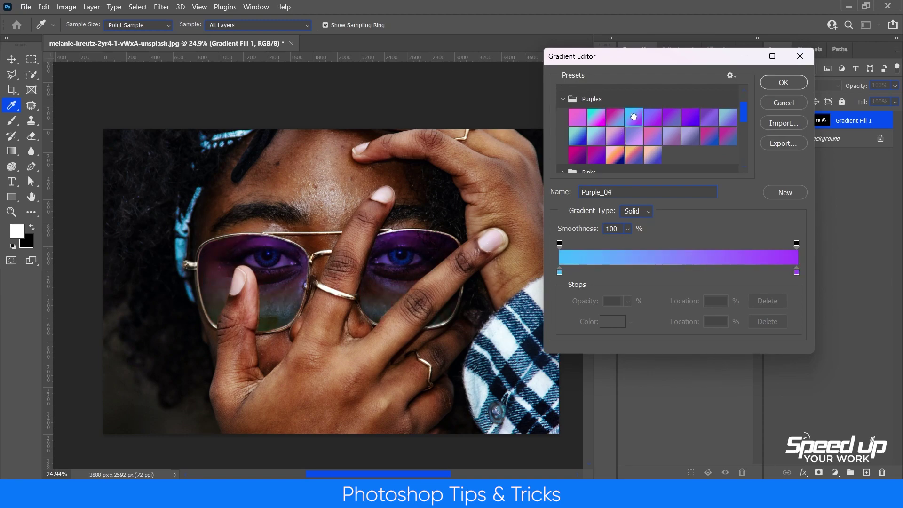
{"action": "left_click", "coordinate": [651, 119]}
{"action": "left_click", "coordinate": [670, 118]}
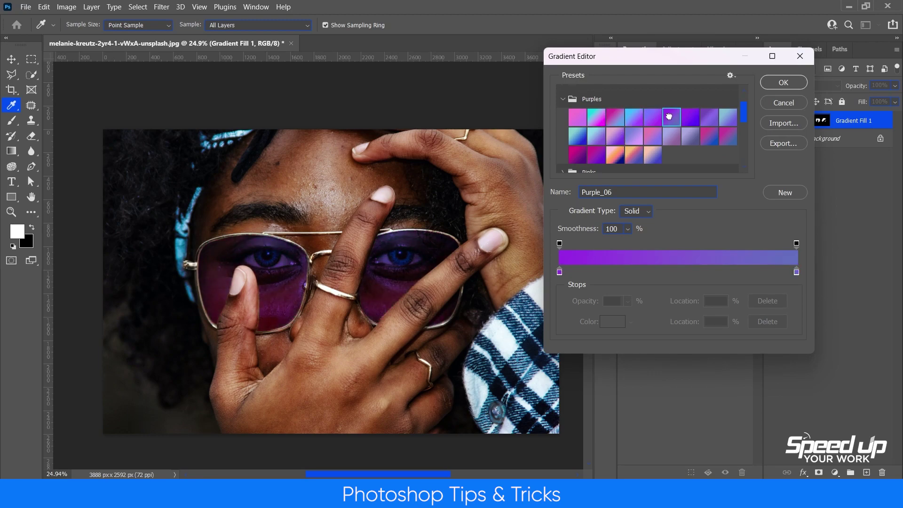
{"action": "left_click", "coordinate": [690, 117]}
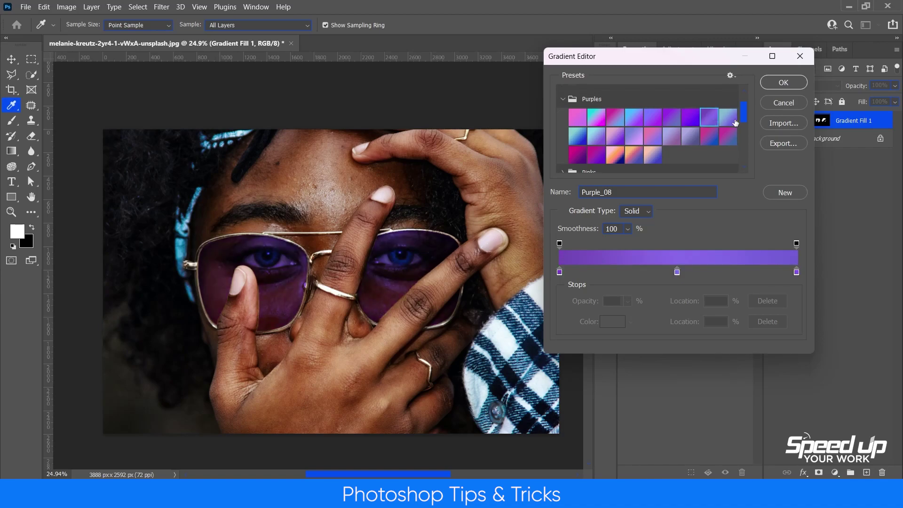
{"action": "left_click", "coordinate": [727, 119]}
Step: Preview Purple_10 through Purple_23 on the lenses, including Purple_21
{"action": "left_click", "coordinate": [580, 138]}
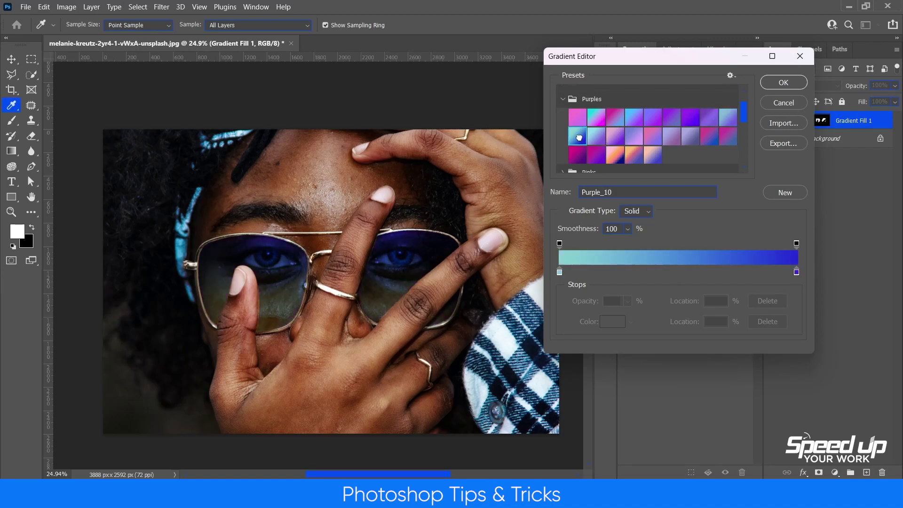
{"action": "left_click", "coordinate": [597, 137]}
{"action": "left_click", "coordinate": [612, 139]}
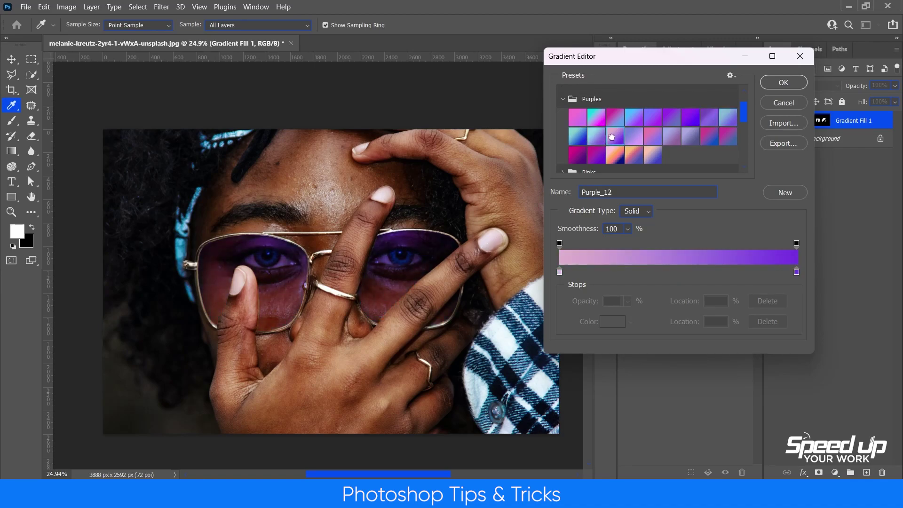
{"action": "left_click", "coordinate": [633, 141]}
{"action": "left_click", "coordinate": [658, 139]}
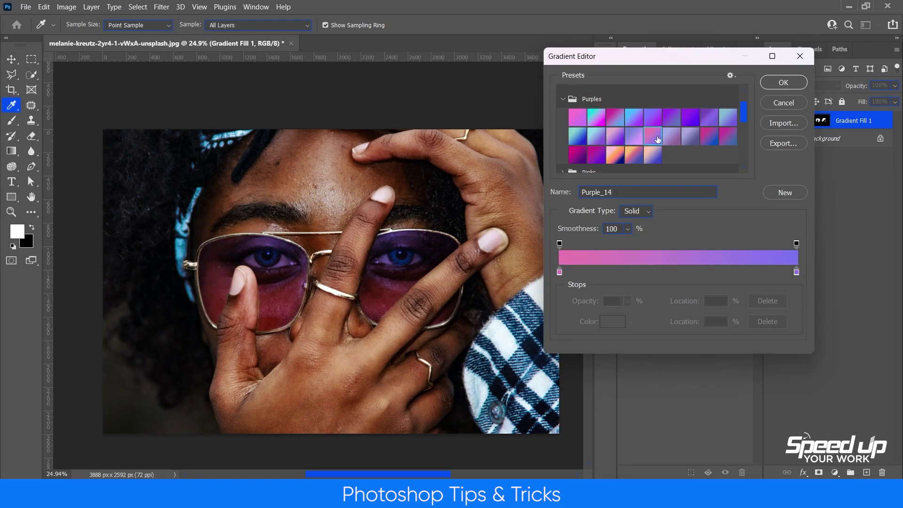
{"action": "left_click", "coordinate": [689, 140]}
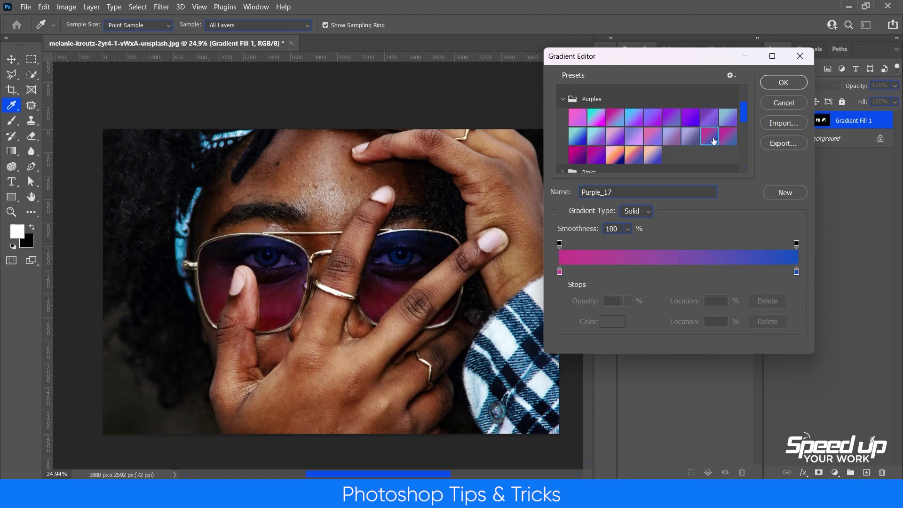
{"action": "left_click", "coordinate": [721, 135]}
{"action": "left_click", "coordinate": [581, 156]}
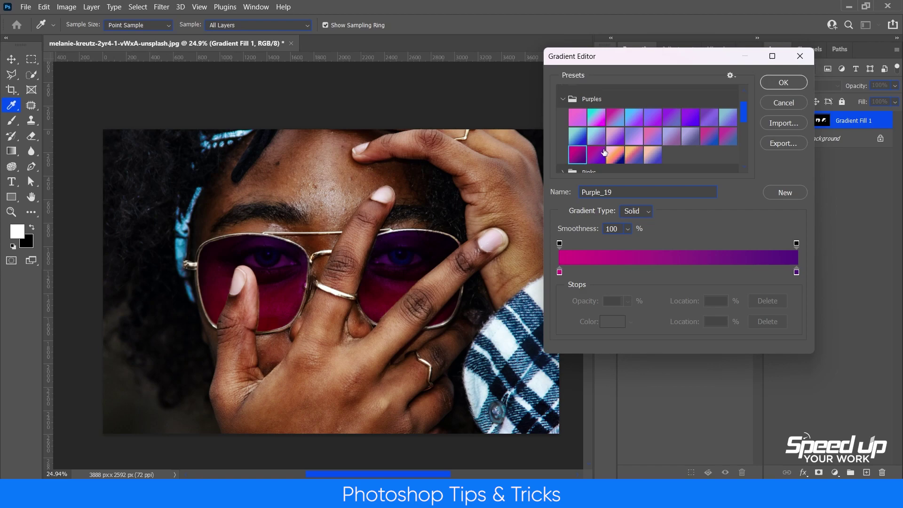
{"action": "left_click", "coordinate": [617, 153]}
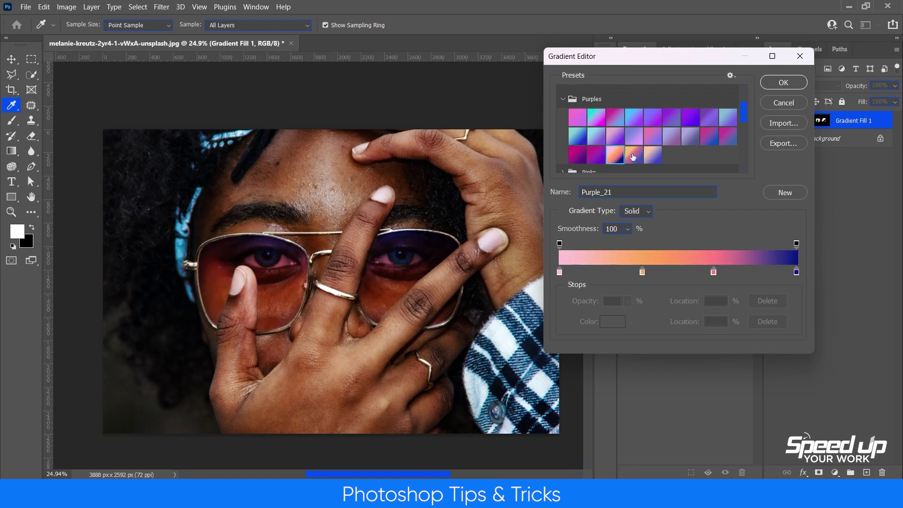
{"action": "left_click", "coordinate": [632, 156]}
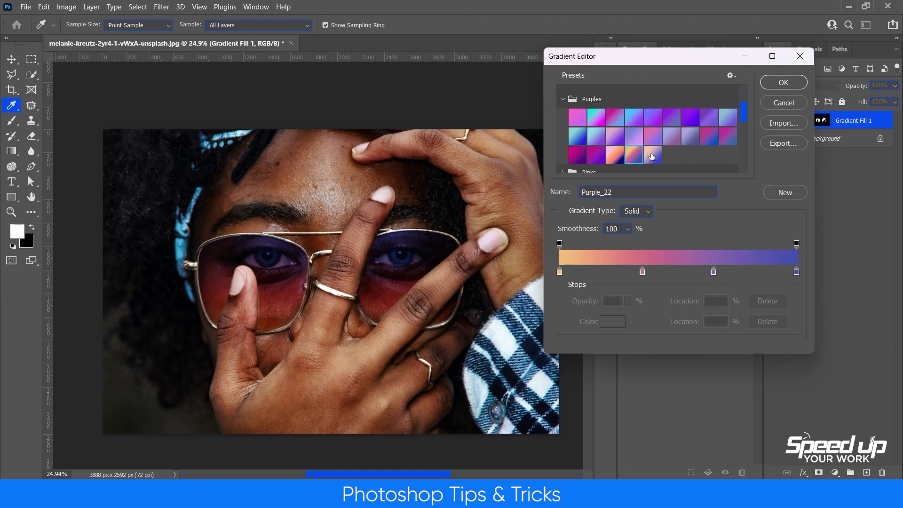
{"action": "left_click", "coordinate": [651, 156]}
{"action": "scroll", "coordinate": [648, 157], "scroll_direction": "down", "scroll_amount": 2}
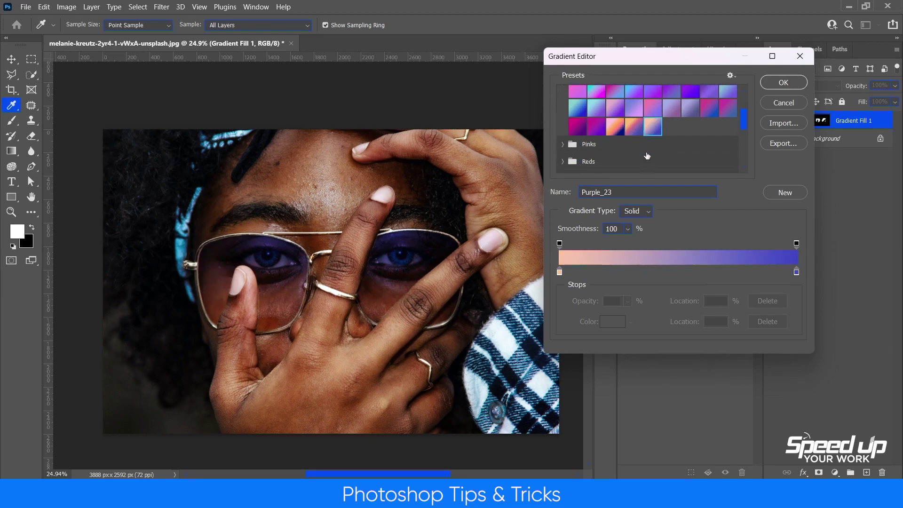
Step: Preview Pinks presets Pink_17, Pink_05, Pink_01, Pink_11, Pink_13 and Pink_14
{"action": "left_click", "coordinate": [564, 143]}
{"action": "scroll", "coordinate": [601, 137], "scroll_direction": "down", "scroll_amount": 2}
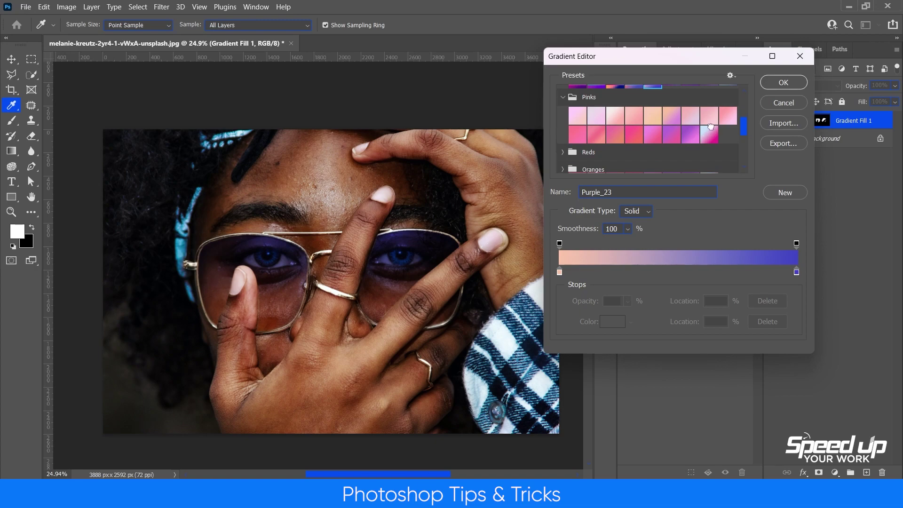
{"action": "left_click", "coordinate": [710, 127]}
{"action": "left_click", "coordinate": [651, 117]}
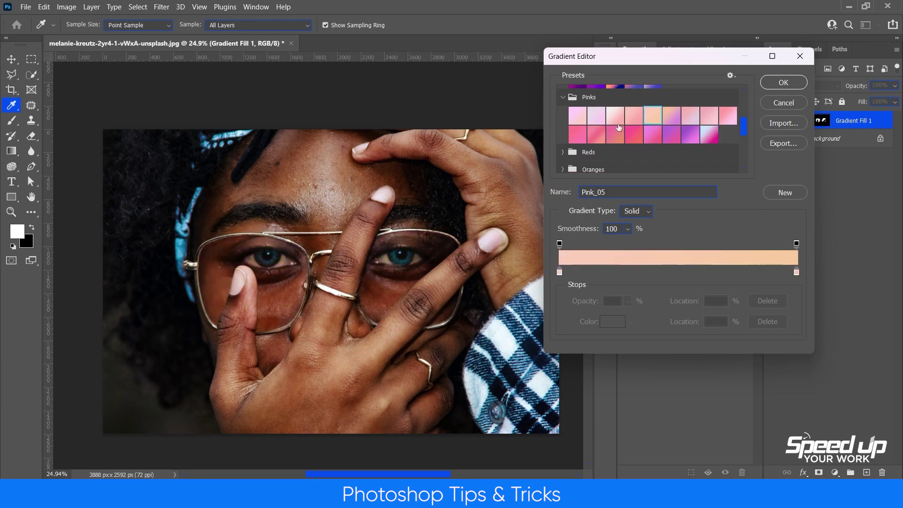
{"action": "left_click", "coordinate": [579, 116]}
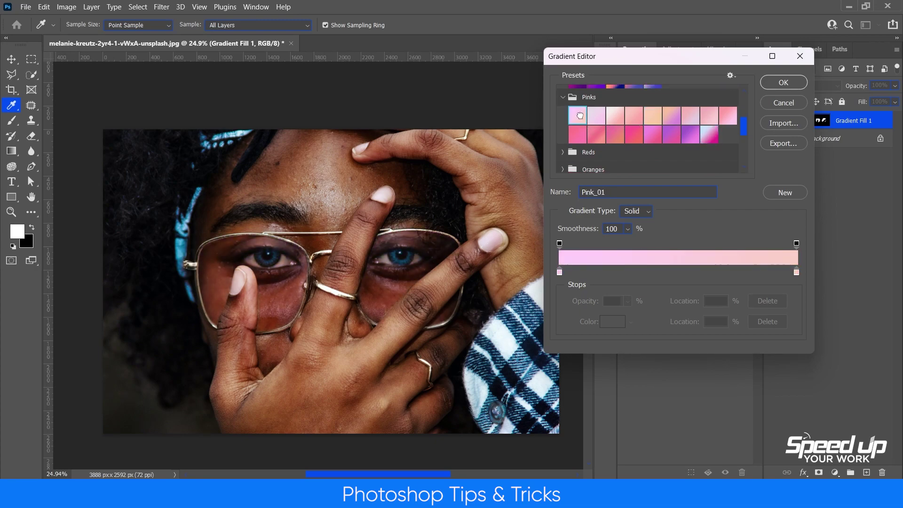
{"action": "left_click", "coordinate": [591, 139]}
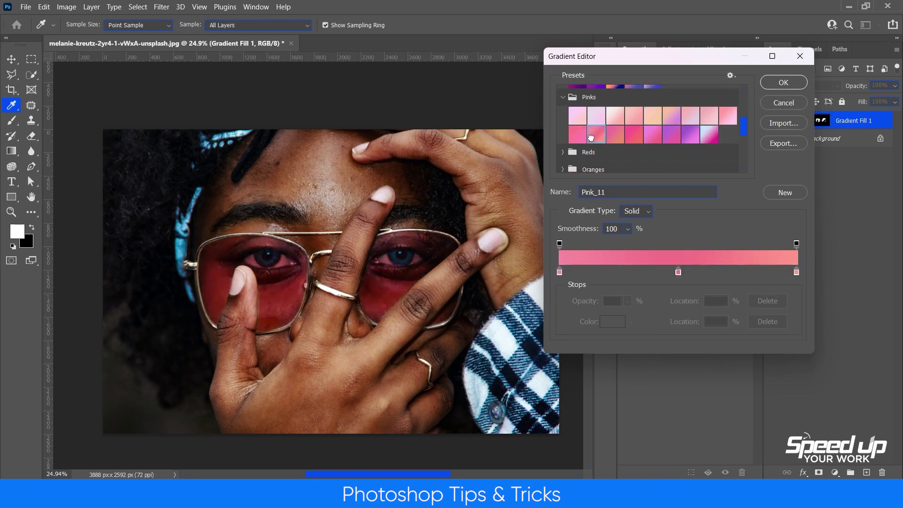
{"action": "left_click", "coordinate": [634, 136]}
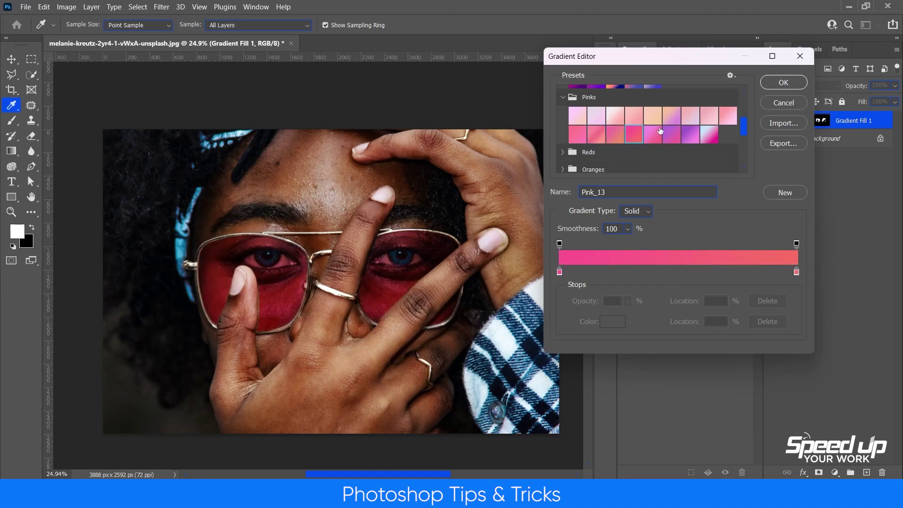
{"action": "left_click", "coordinate": [655, 122]}
{"action": "left_click", "coordinate": [656, 135]}
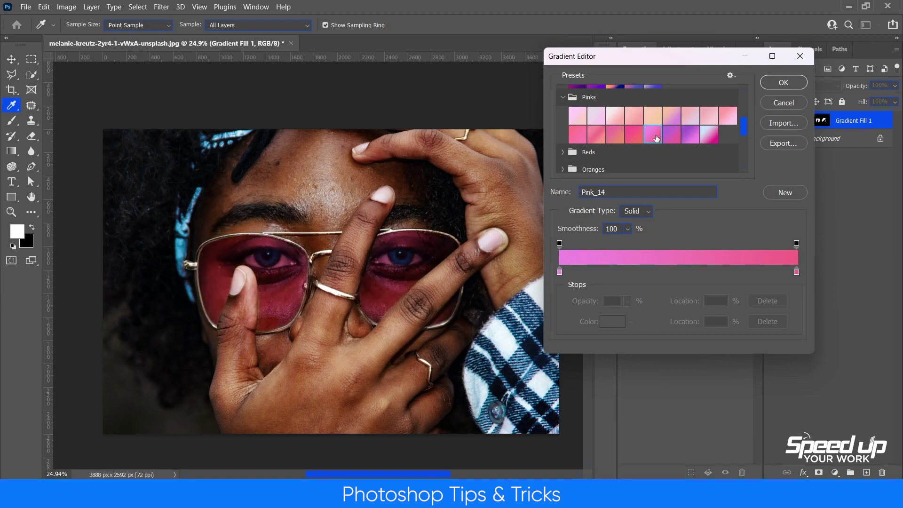
{"action": "scroll", "coordinate": [656, 138], "scroll_direction": "down", "scroll_amount": 1}
{"action": "scroll", "coordinate": [654, 140], "scroll_direction": "down", "scroll_amount": 3}
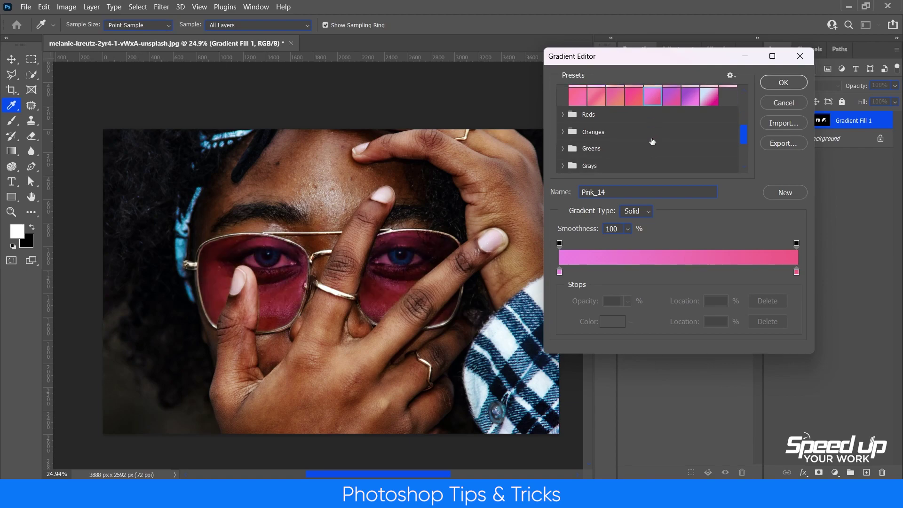
Step: Preview Reds presets Red_02 through Red_06 on the lenses
{"action": "left_click", "coordinate": [561, 116]}
{"action": "left_click", "coordinate": [595, 112]}
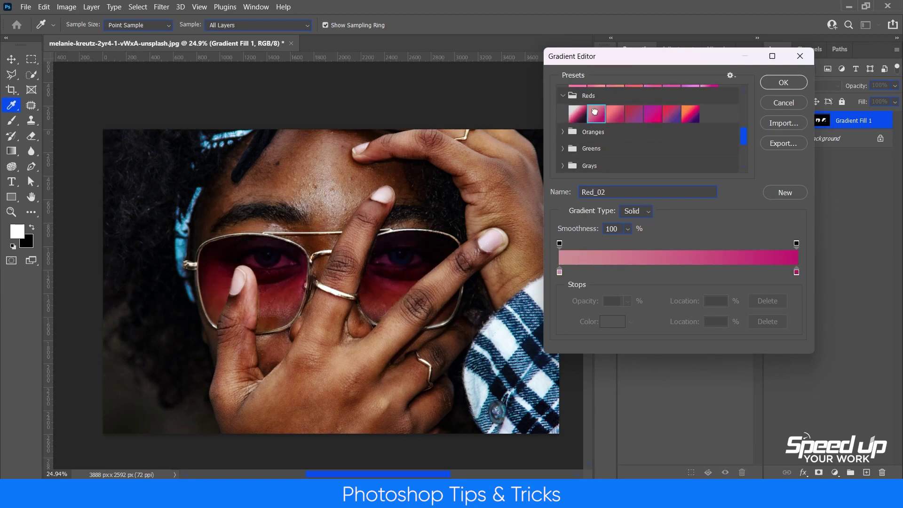
{"action": "left_click", "coordinate": [616, 113]}
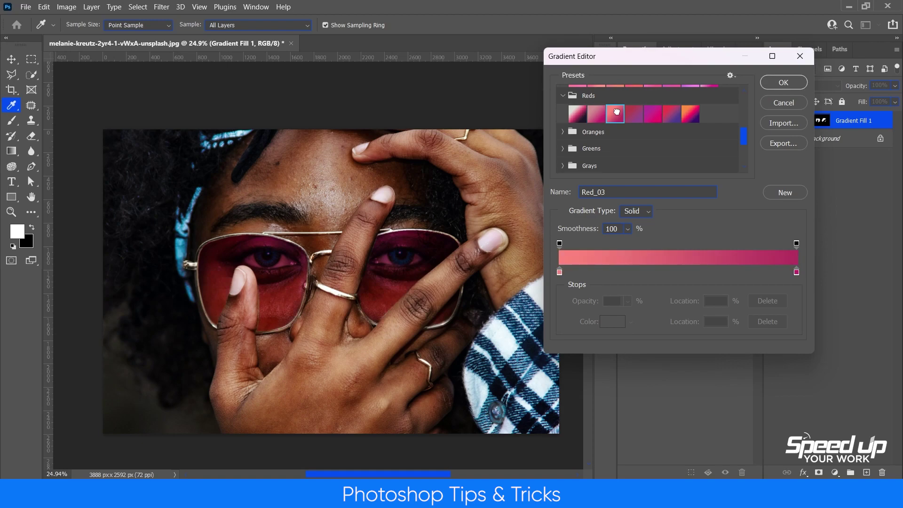
{"action": "left_click", "coordinate": [644, 115]}
{"action": "left_click", "coordinate": [652, 115]}
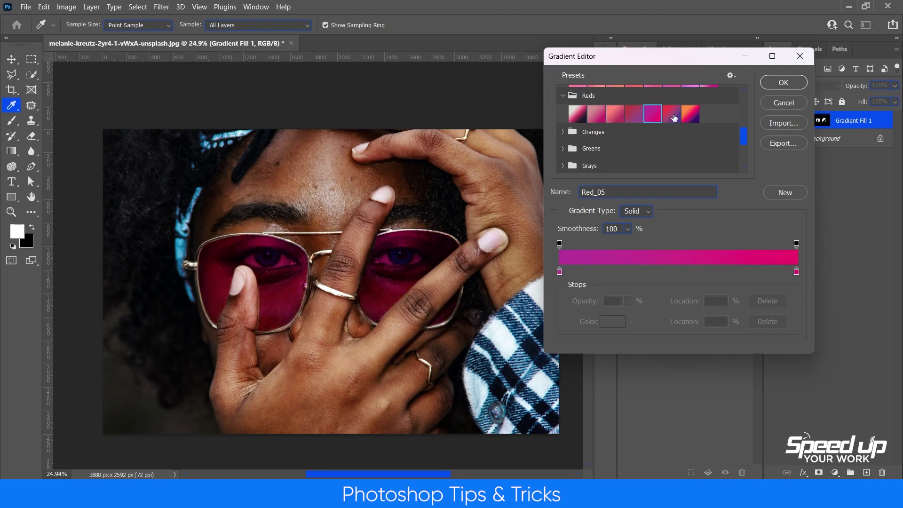
{"action": "left_click", "coordinate": [673, 115]}
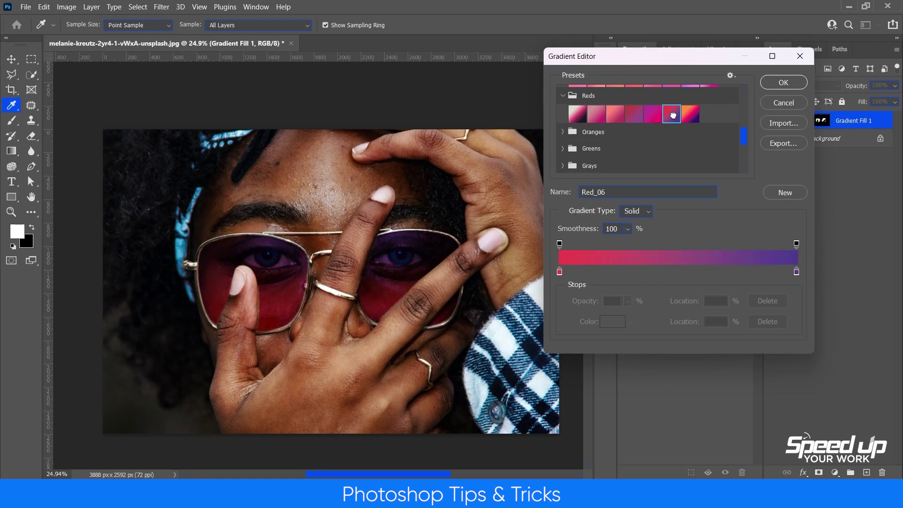
Step: Preview Oranges presets, ending on the light pink Orange_07
{"action": "left_click", "coordinate": [562, 133]}
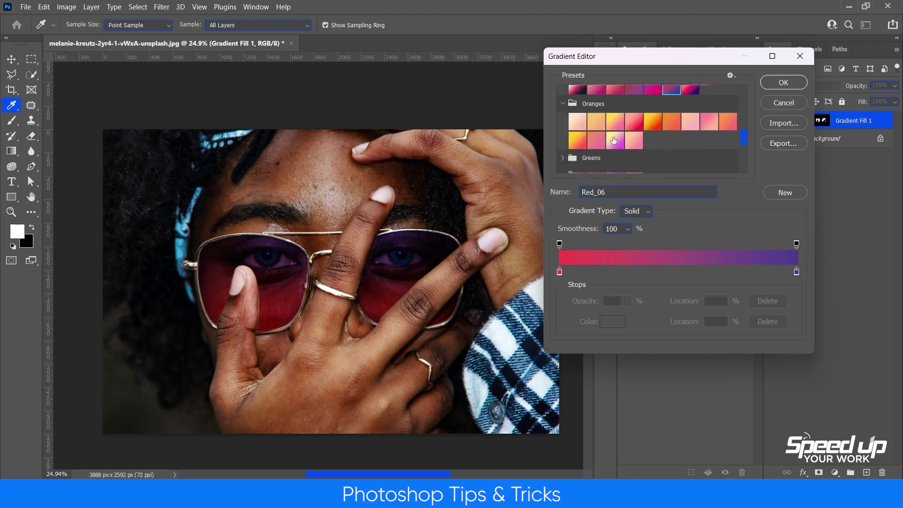
{"action": "left_click", "coordinate": [614, 140]}
{"action": "left_click", "coordinate": [654, 127]}
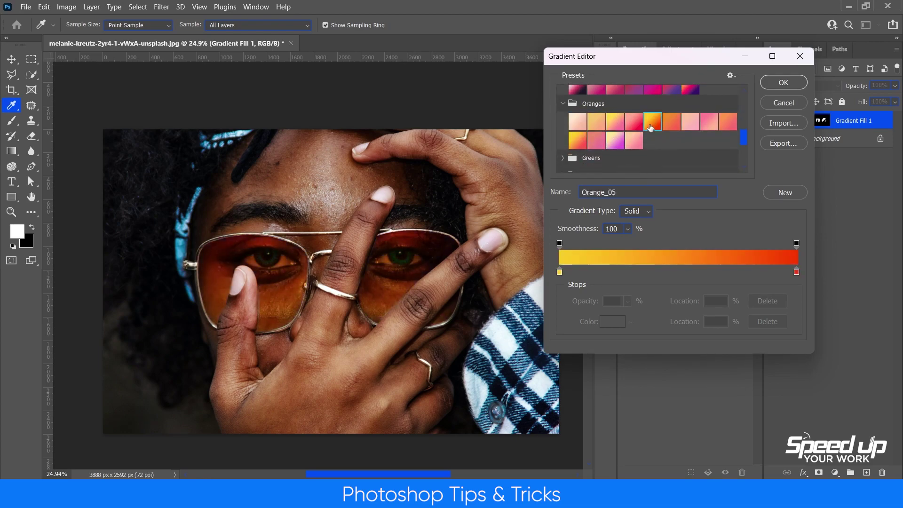
{"action": "left_click", "coordinate": [689, 120]}
{"action": "scroll", "coordinate": [688, 122], "scroll_direction": "down", "scroll_amount": 2}
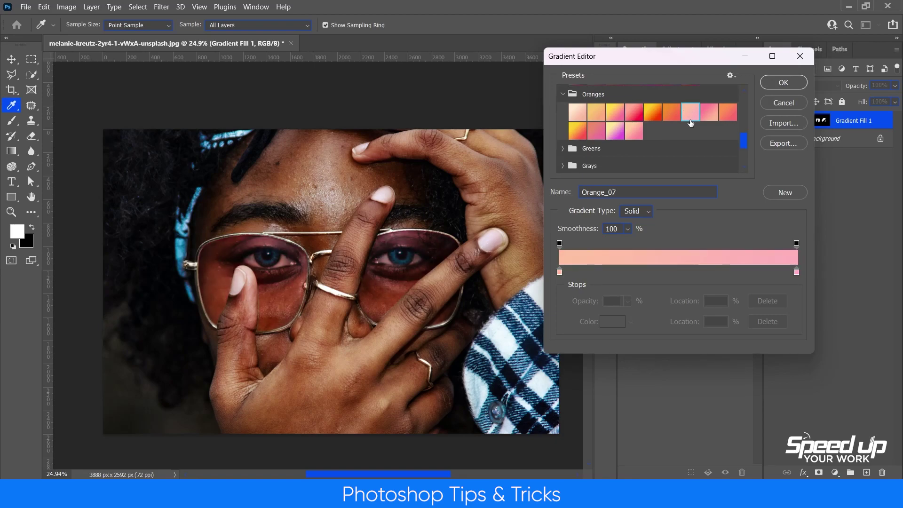
Step: Preview Greens presets from Green_01 to Green_31, settling on blue-teal Green_29
{"action": "left_click", "coordinate": [562, 129]}
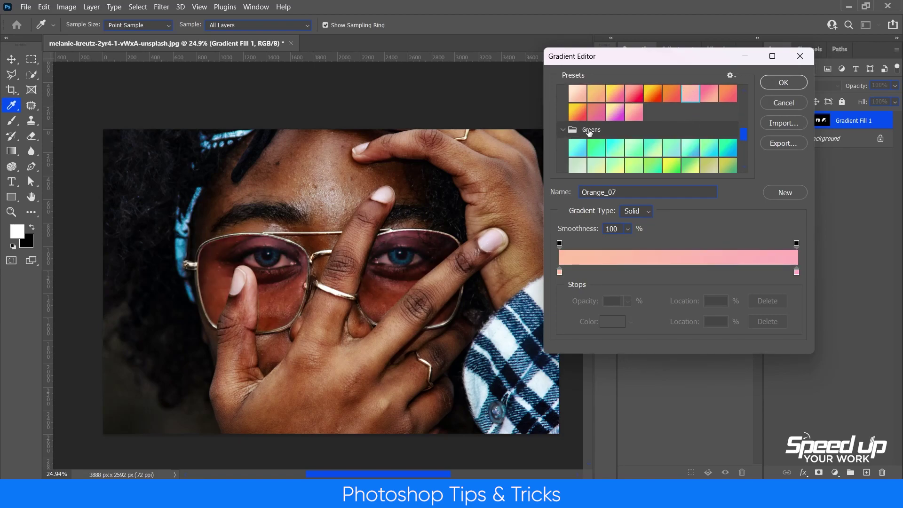
{"action": "scroll", "coordinate": [601, 141], "scroll_direction": "down", "scroll_amount": 1}
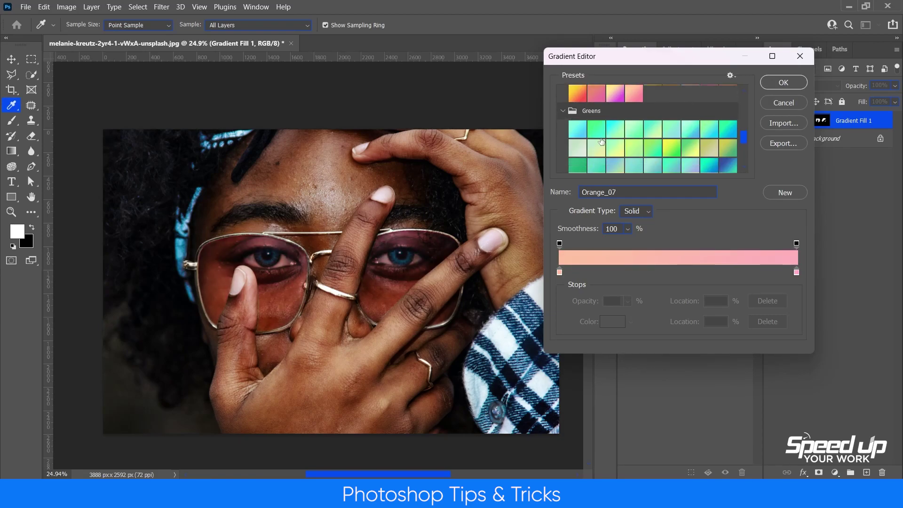
{"action": "left_click", "coordinate": [575, 133]}
{"action": "scroll", "coordinate": [641, 138], "scroll_direction": "down", "scroll_amount": 1}
{"action": "scroll", "coordinate": [640, 138], "scroll_direction": "down", "scroll_amount": 1}
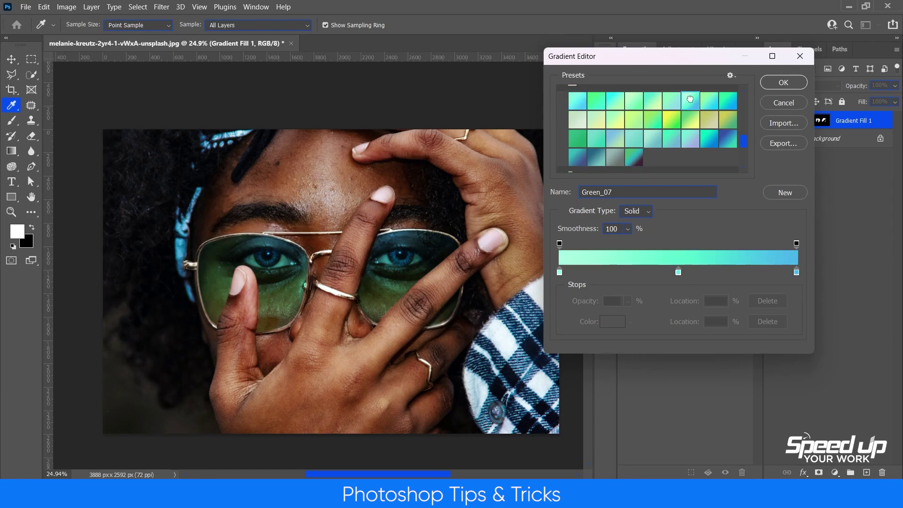
{"action": "left_click", "coordinate": [728, 139]}
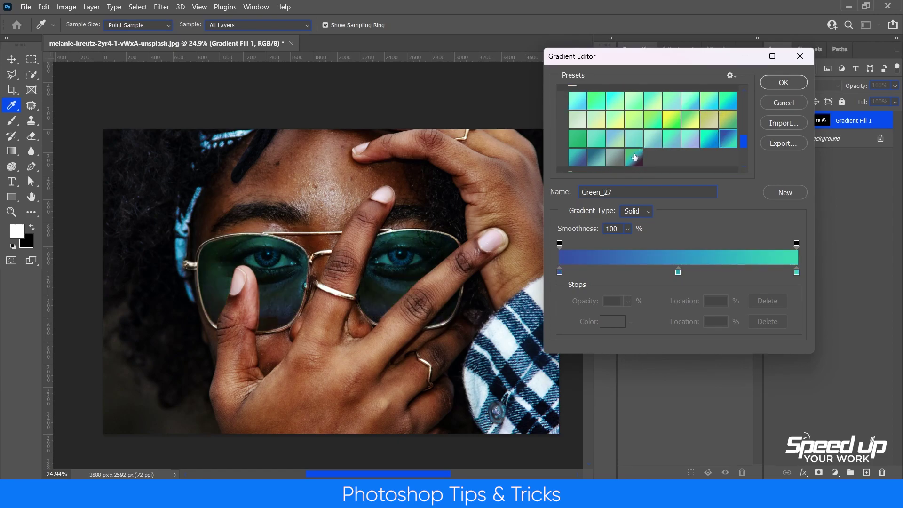
{"action": "left_click", "coordinate": [615, 157]}
{"action": "left_click", "coordinate": [634, 158]}
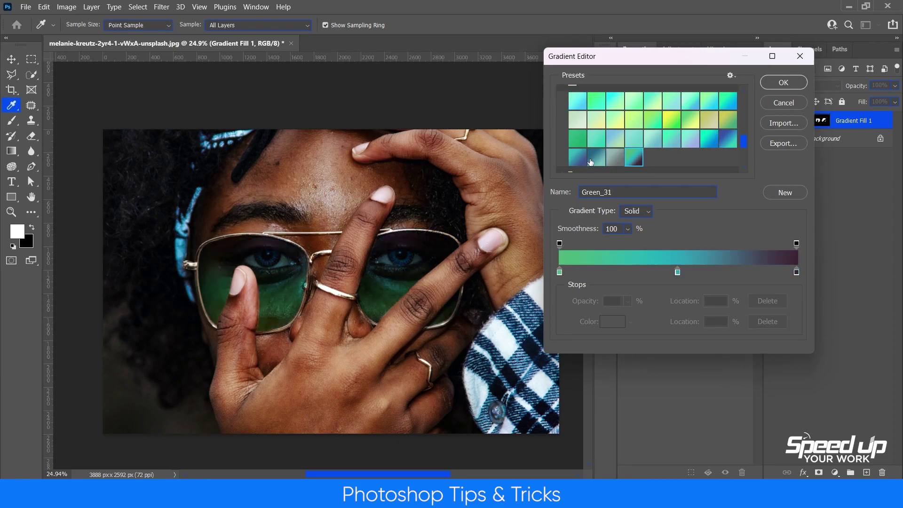
{"action": "left_click", "coordinate": [593, 159]}
{"action": "scroll", "coordinate": [621, 127], "scroll_direction": "down", "scroll_amount": 1}
{"action": "scroll", "coordinate": [621, 127], "scroll_direction": "down", "scroll_amount": 1}
{"action": "scroll", "coordinate": [621, 126], "scroll_direction": "down", "scroll_amount": 1}
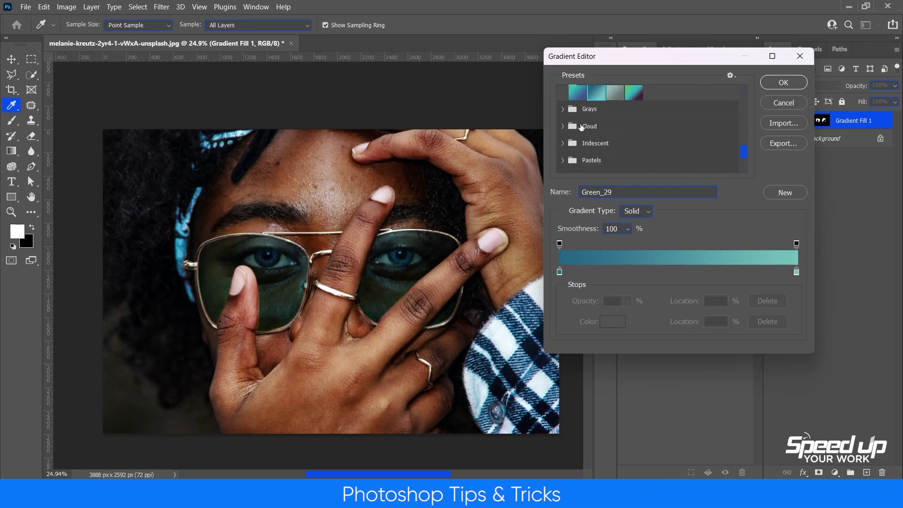
Step: Preview Grays presets Gray_01, Gray_05, Gray_06, Gray_07, Gray_09 and Gray_13 on the lenses
{"action": "left_click", "coordinate": [563, 109]}
{"action": "left_click", "coordinate": [583, 130]}
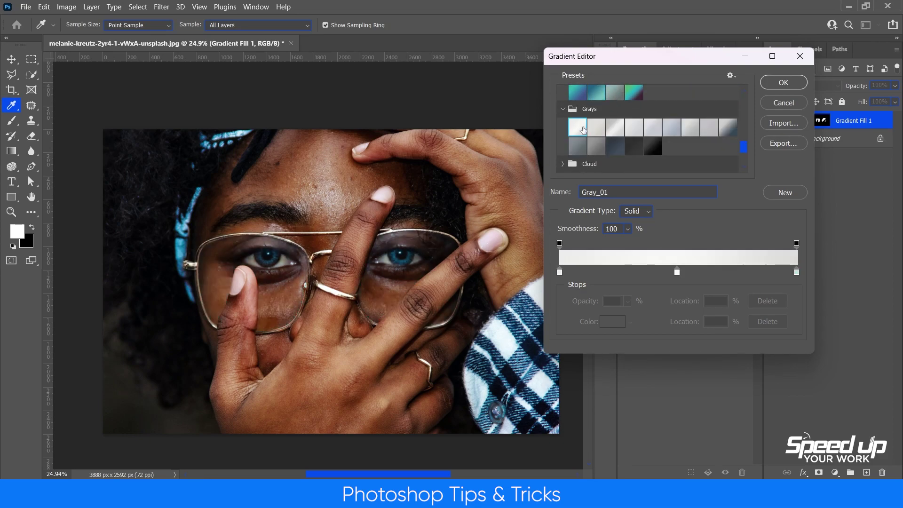
{"action": "left_click", "coordinate": [595, 148]}
{"action": "left_click", "coordinate": [633, 147]}
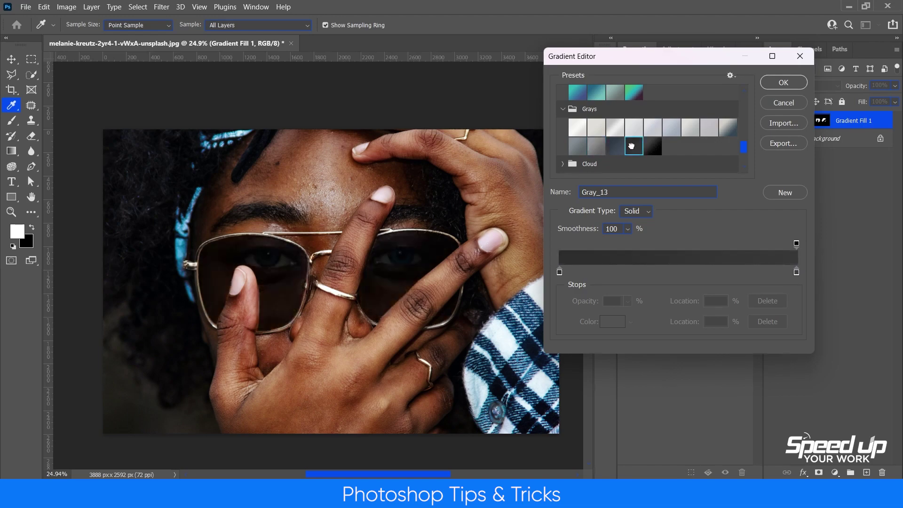
{"action": "left_click", "coordinate": [659, 148]}
{"action": "left_click", "coordinate": [653, 132]}
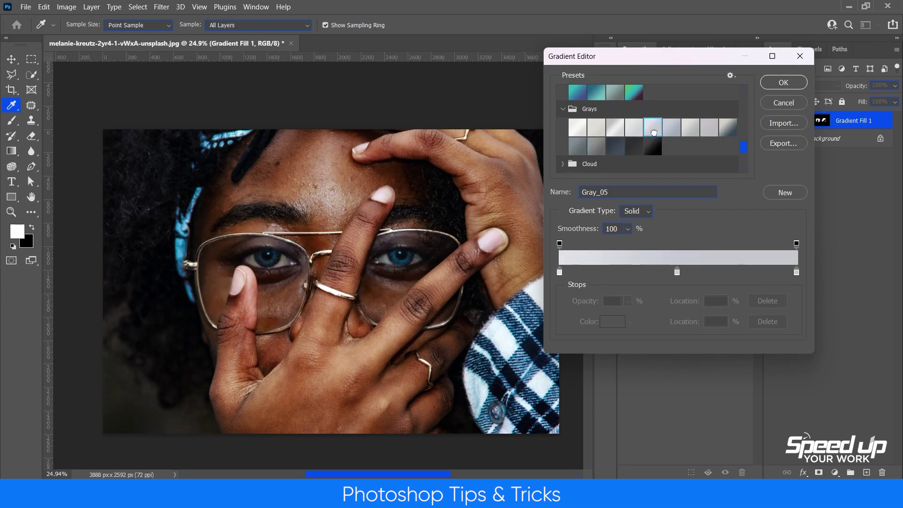
{"action": "left_click", "coordinate": [671, 133]}
{"action": "left_click", "coordinate": [691, 132]}
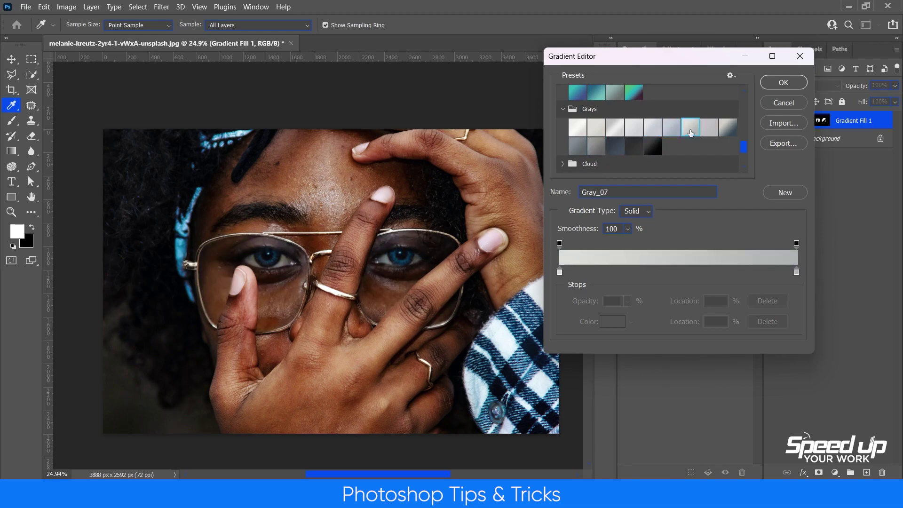
{"action": "left_click", "coordinate": [726, 125]}
{"action": "scroll", "coordinate": [662, 133], "scroll_direction": "down", "scroll_amount": 1}
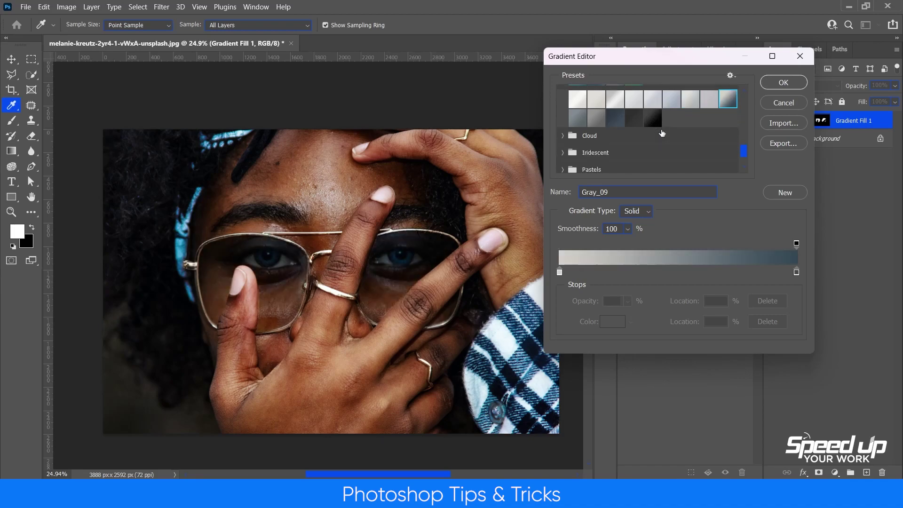
Step: Preview Cloud_02, then choose the pinkish Sand_02 from the Neutrals presets
{"action": "left_click", "coordinate": [563, 134]}
{"action": "left_click", "coordinate": [598, 117]}
{"action": "scroll", "coordinate": [600, 122], "scroll_direction": "down", "scroll_amount": 1}
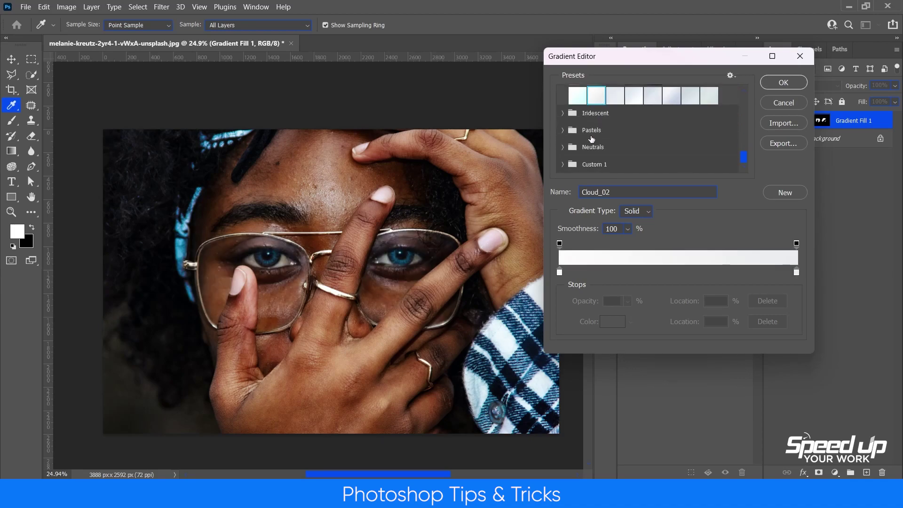
{"action": "left_click", "coordinate": [563, 146]}
{"action": "scroll", "coordinate": [612, 144], "scroll_direction": "down", "scroll_amount": 1}
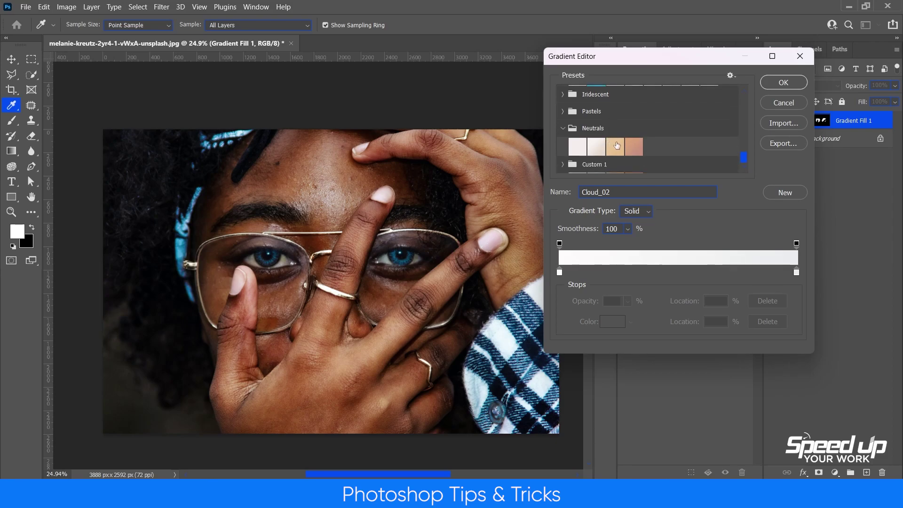
{"action": "left_click", "coordinate": [617, 146]}
{"action": "left_click", "coordinate": [635, 147]}
{"action": "scroll", "coordinate": [644, 147], "scroll_direction": "up", "scroll_amount": 2}
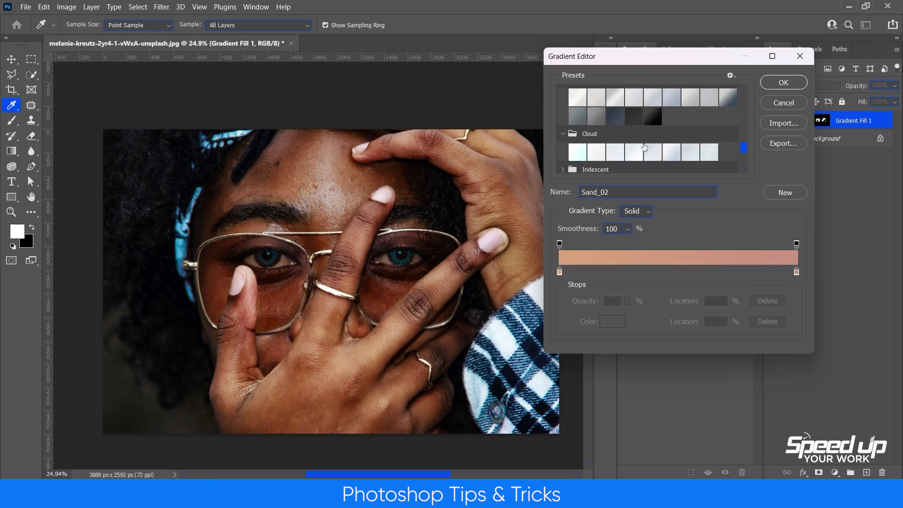
{"action": "scroll", "coordinate": [644, 148], "scroll_direction": "up", "scroll_amount": 3}
{"action": "scroll", "coordinate": [644, 148], "scroll_direction": "up", "scroll_amount": 3}
{"action": "scroll", "coordinate": [644, 147], "scroll_direction": "up", "scroll_amount": 3}
Step: Preview the Pink_15, Pink_04 and Pink_12 gradients on the lenses
{"action": "scroll", "coordinate": [645, 147], "scroll_direction": "up", "scroll_amount": 3}
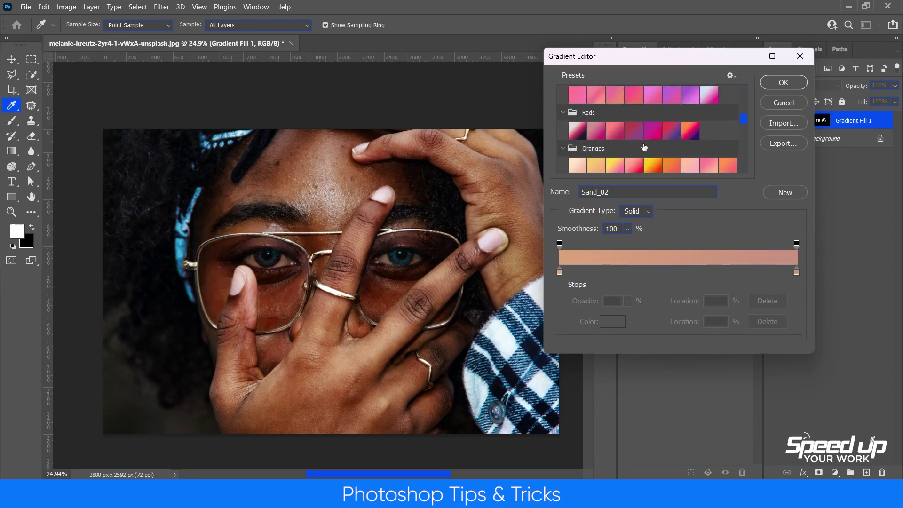
{"action": "scroll", "coordinate": [645, 147], "scroll_direction": "up", "scroll_amount": 1}
{"action": "left_click", "coordinate": [668, 127]}
{"action": "scroll", "coordinate": [647, 130], "scroll_direction": "up", "scroll_amount": 1}
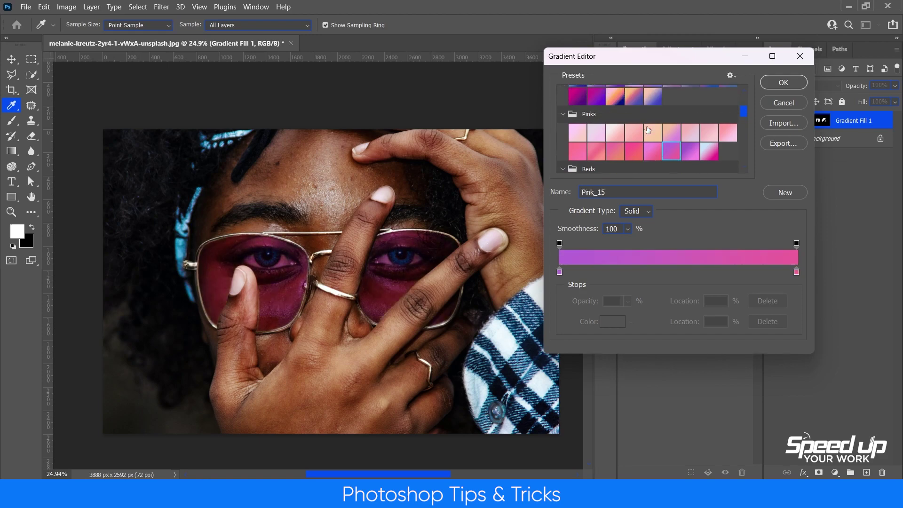
{"action": "left_click", "coordinate": [635, 137]}
{"action": "scroll", "coordinate": [635, 137], "scroll_direction": "down", "scroll_amount": 1}
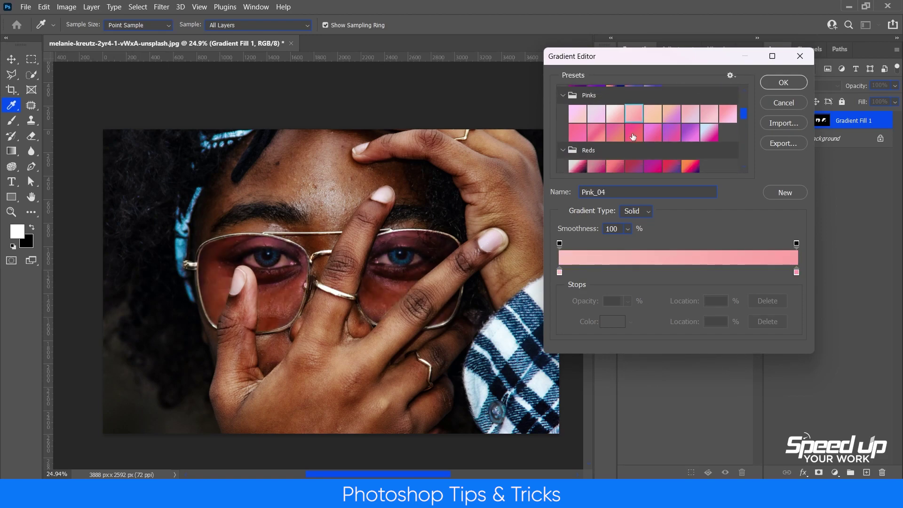
{"action": "left_click", "coordinate": [616, 132]}
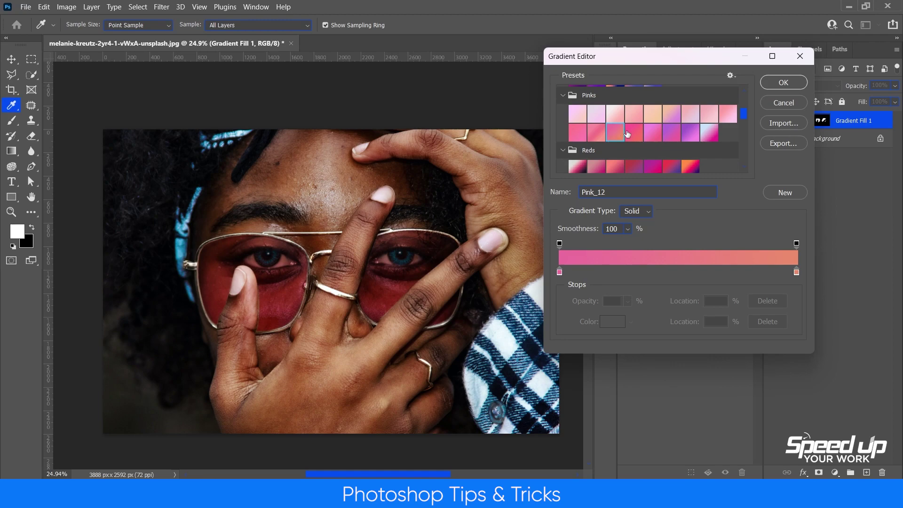
{"action": "scroll", "coordinate": [658, 134], "scroll_direction": "up", "scroll_amount": 1}
{"action": "scroll", "coordinate": [654, 133], "scroll_direction": "up", "scroll_amount": 1}
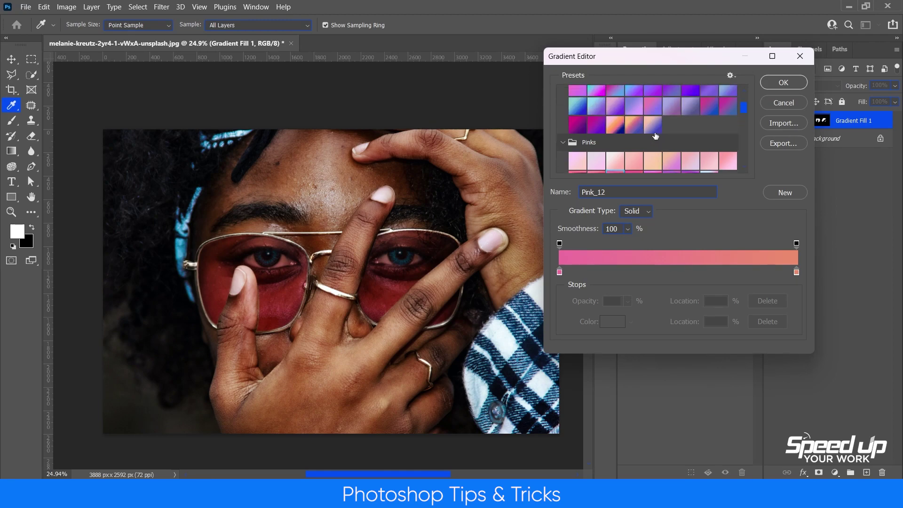
Step: Compare Purple_23 and Purple_22, then confirm Purple_21 in the Gradient Editor
{"action": "left_click", "coordinate": [649, 132]}
{"action": "left_click", "coordinate": [635, 126]}
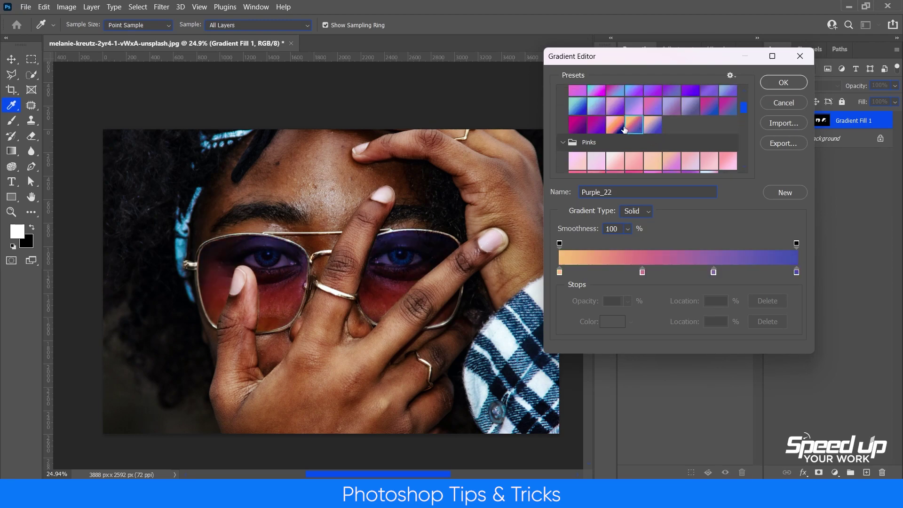
{"action": "left_click", "coordinate": [616, 126]}
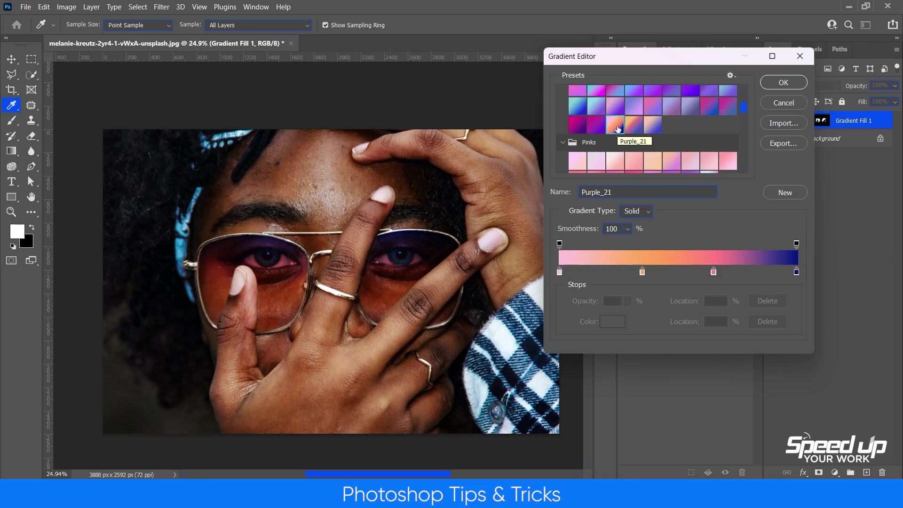
{"action": "left_click", "coordinate": [780, 83]}
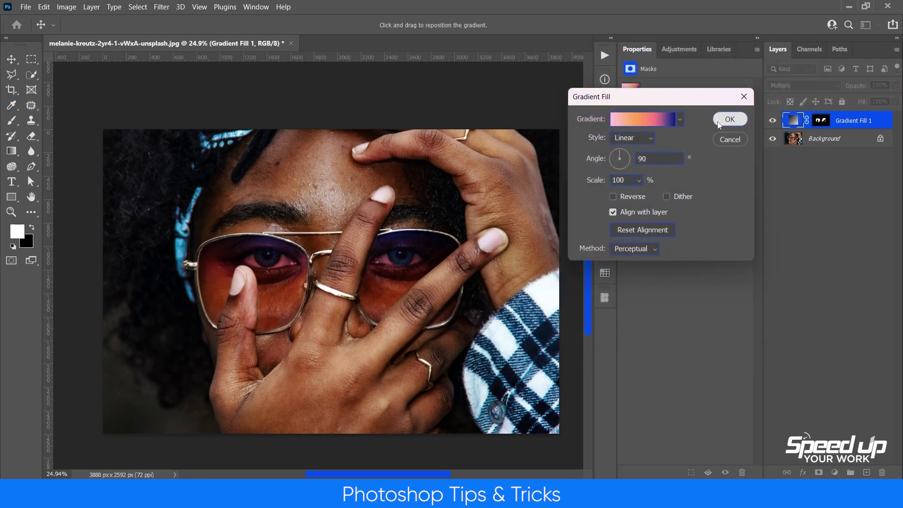
Step: Commit the gradient fill, then toggle Gradient Fill 1 off and on to compare with the original
{"action": "left_click", "coordinate": [729, 119]}
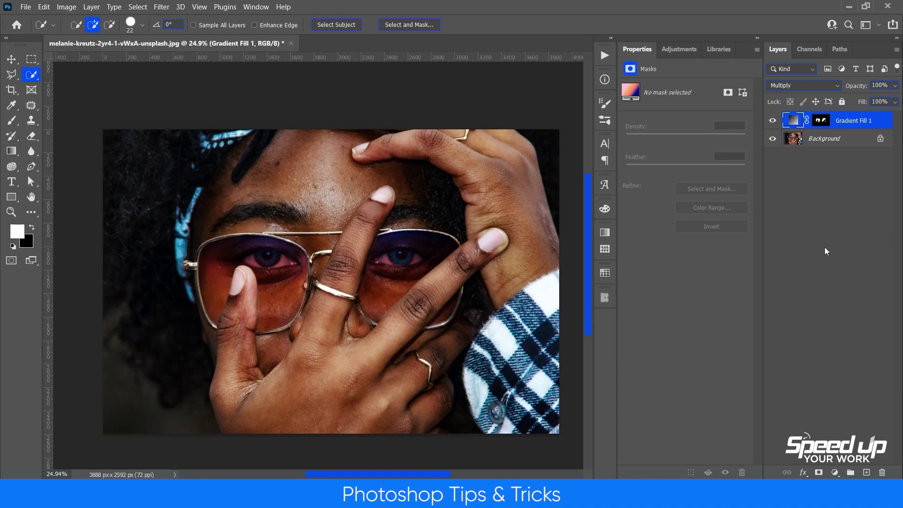
{"action": "left_click", "coordinate": [772, 121]}
{"action": "left_click", "coordinate": [772, 121]}
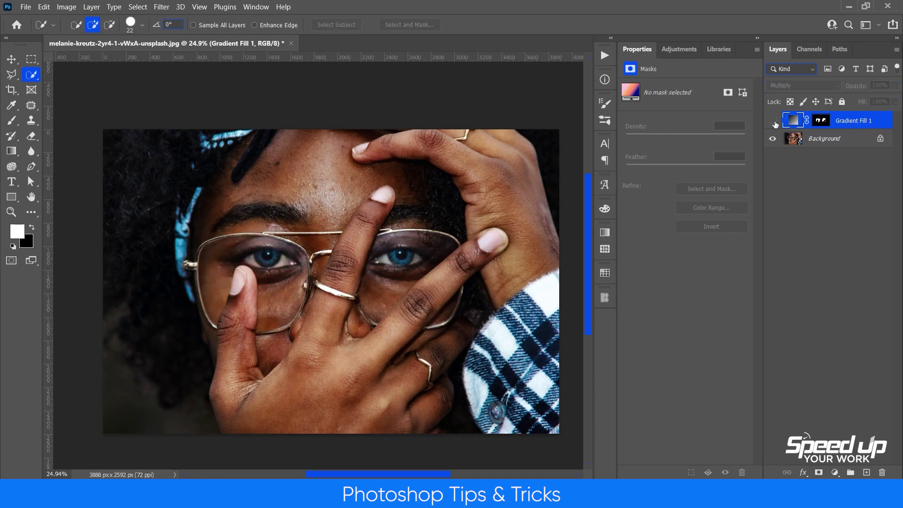
{"action": "left_click", "coordinate": [772, 121]}
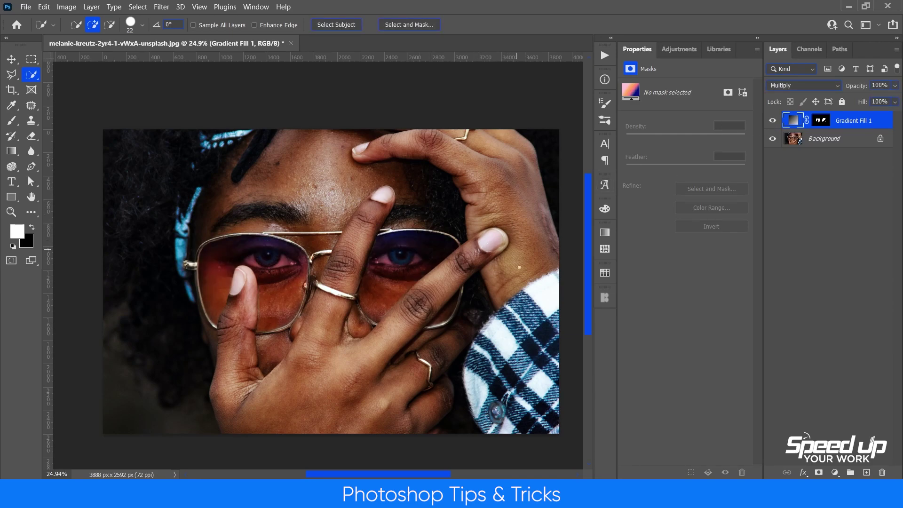